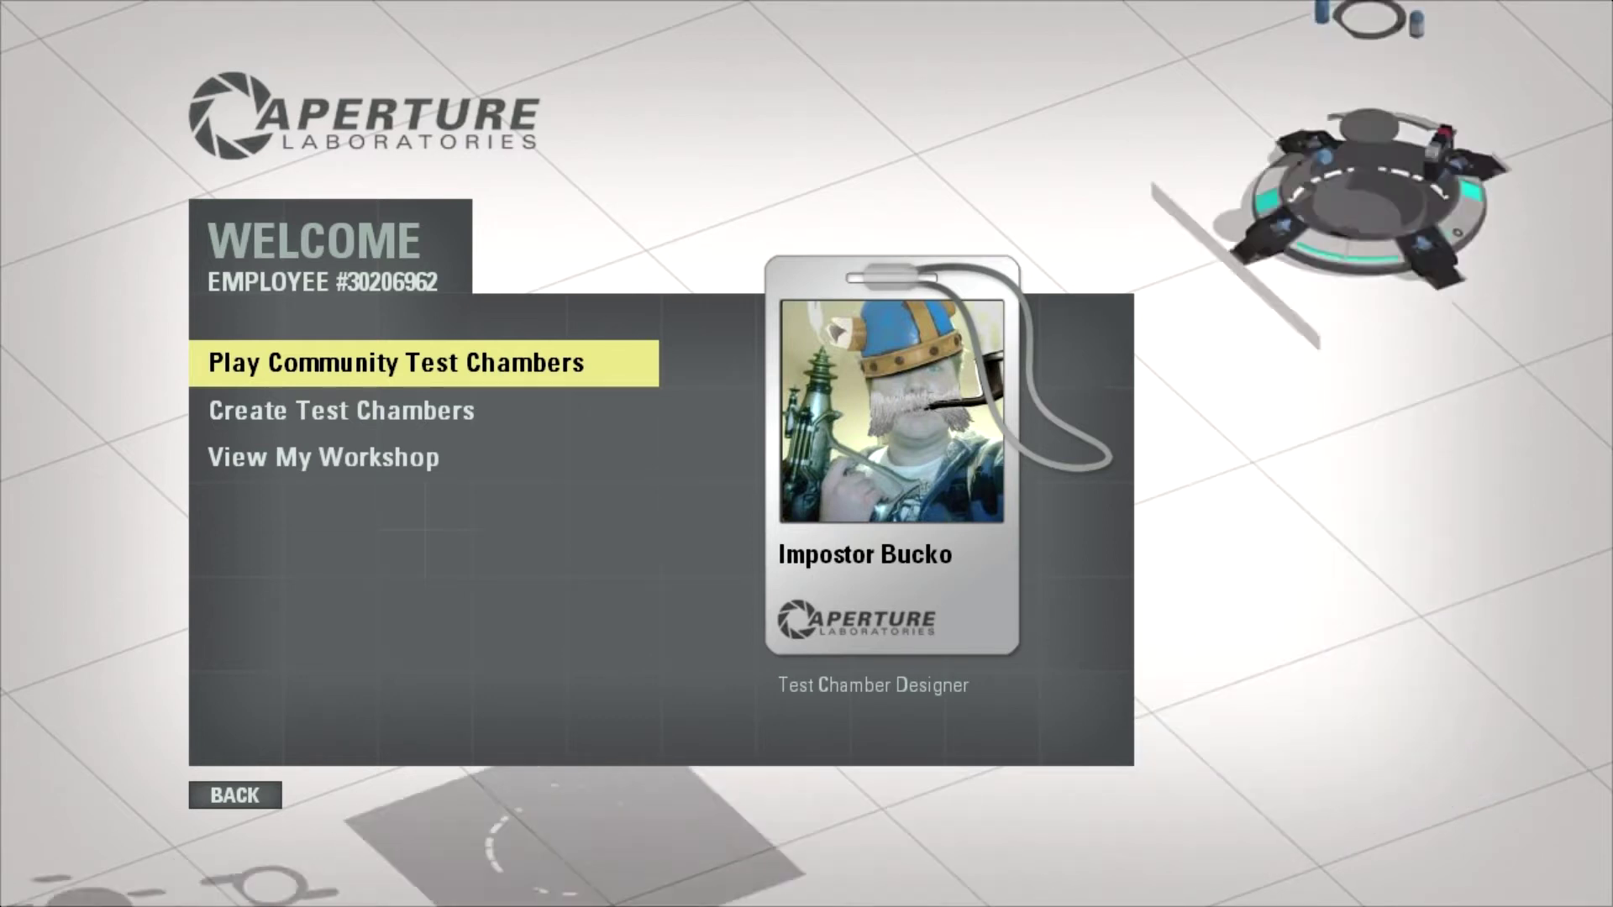
Step: Open test chamber creation and place a laser field in the opening of the raised alcove
key("Down")
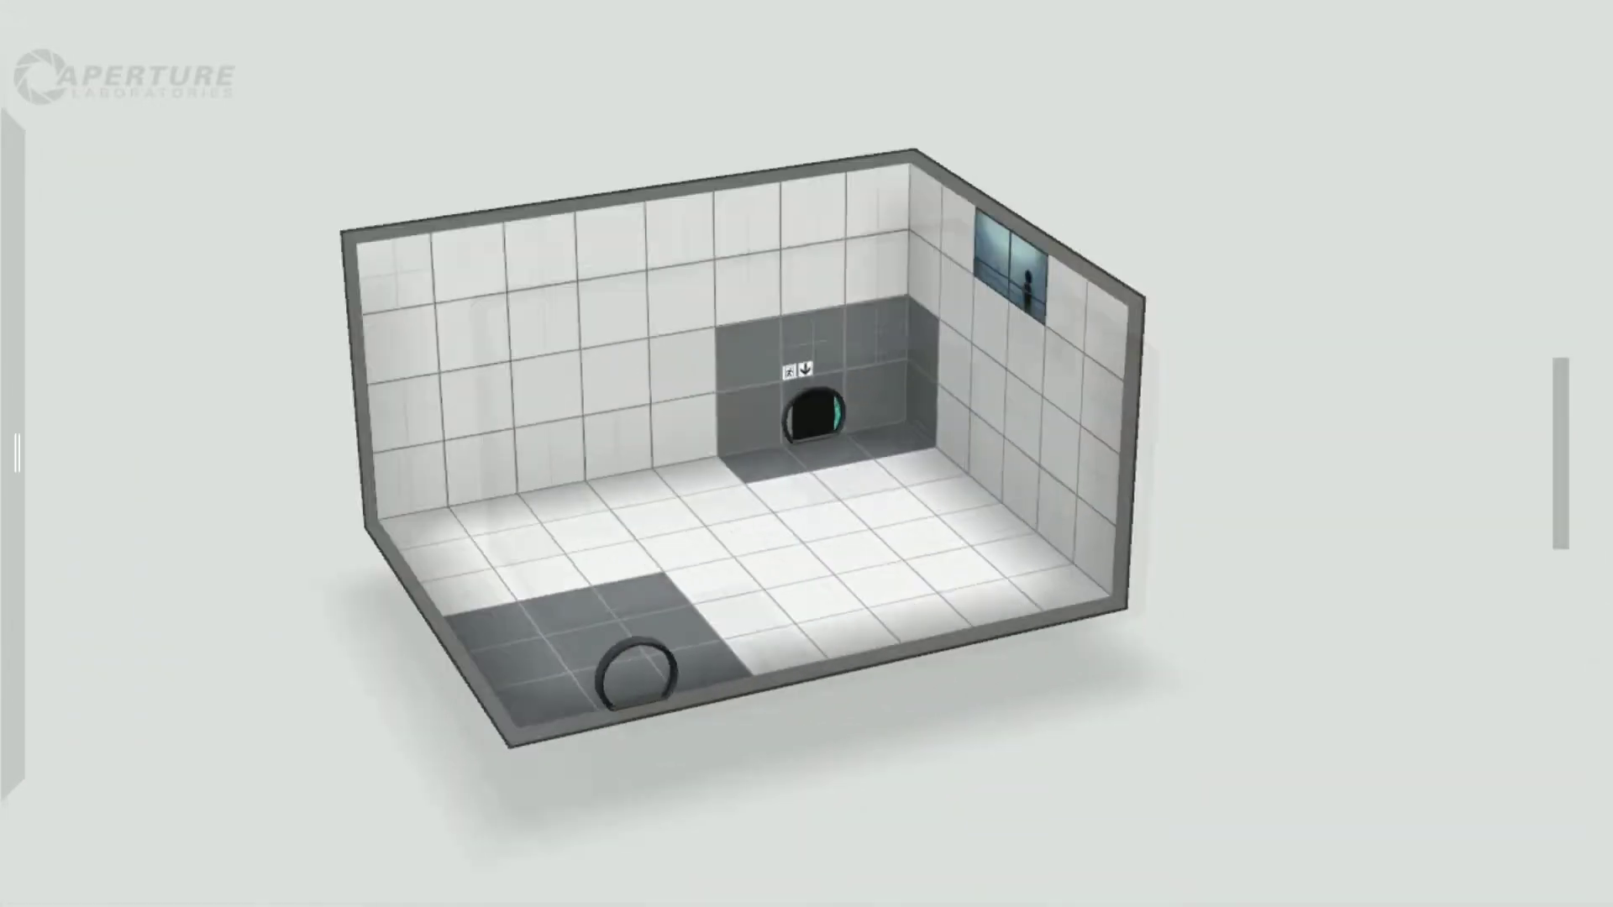
scroll(743, 448, "up", 2)
left_click_drag(439, 424, 595, 318)
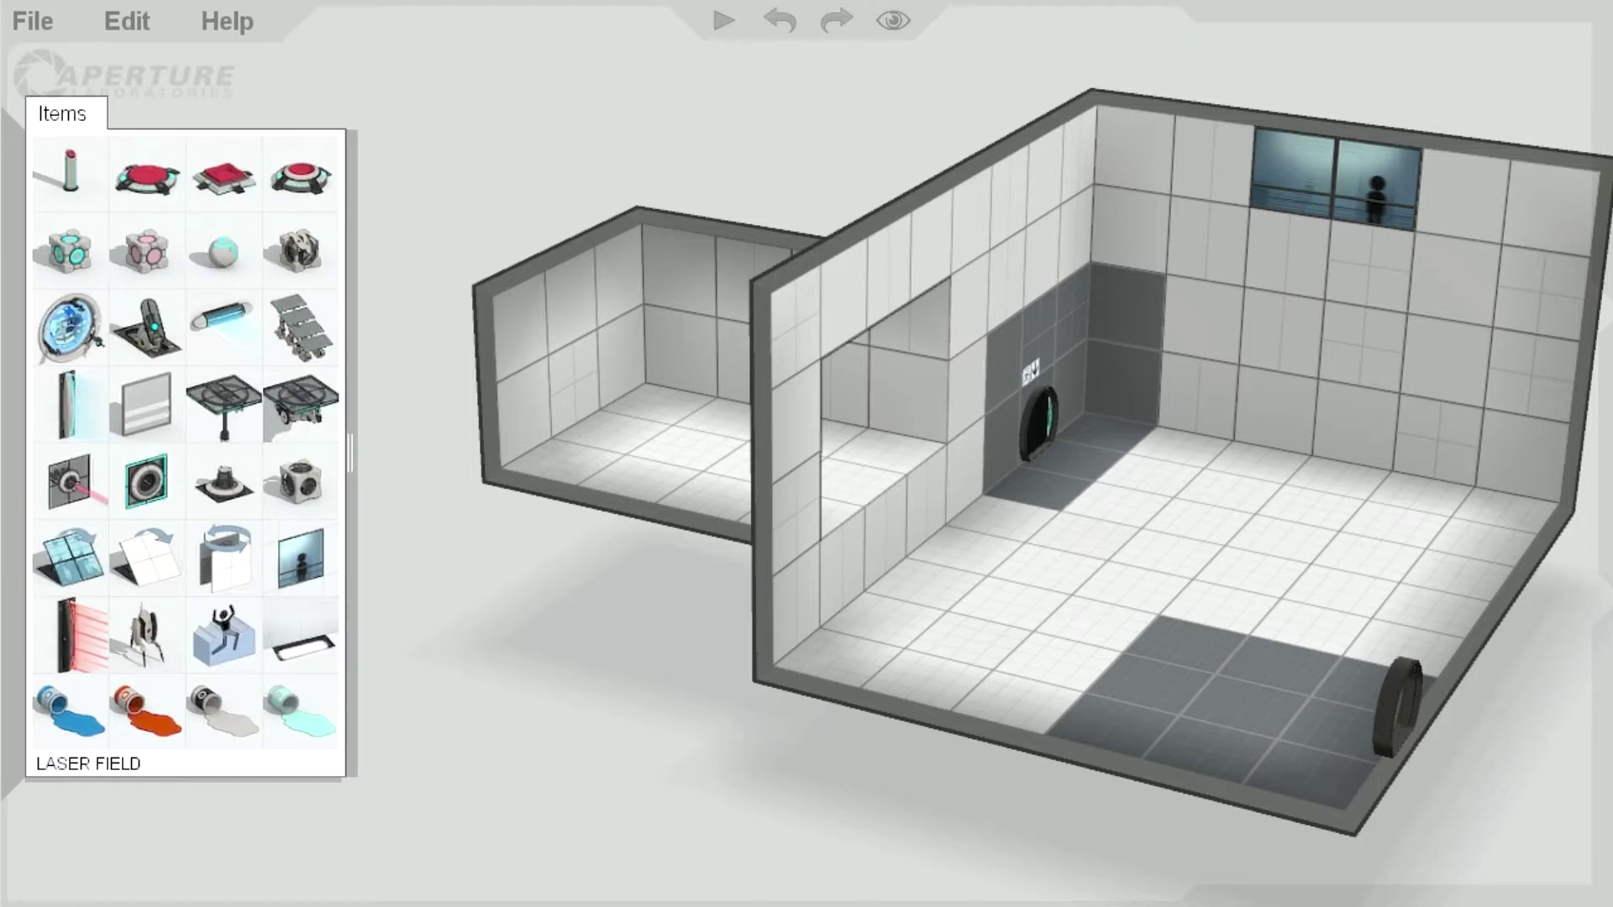
left_click_drag(70, 636, 907, 395)
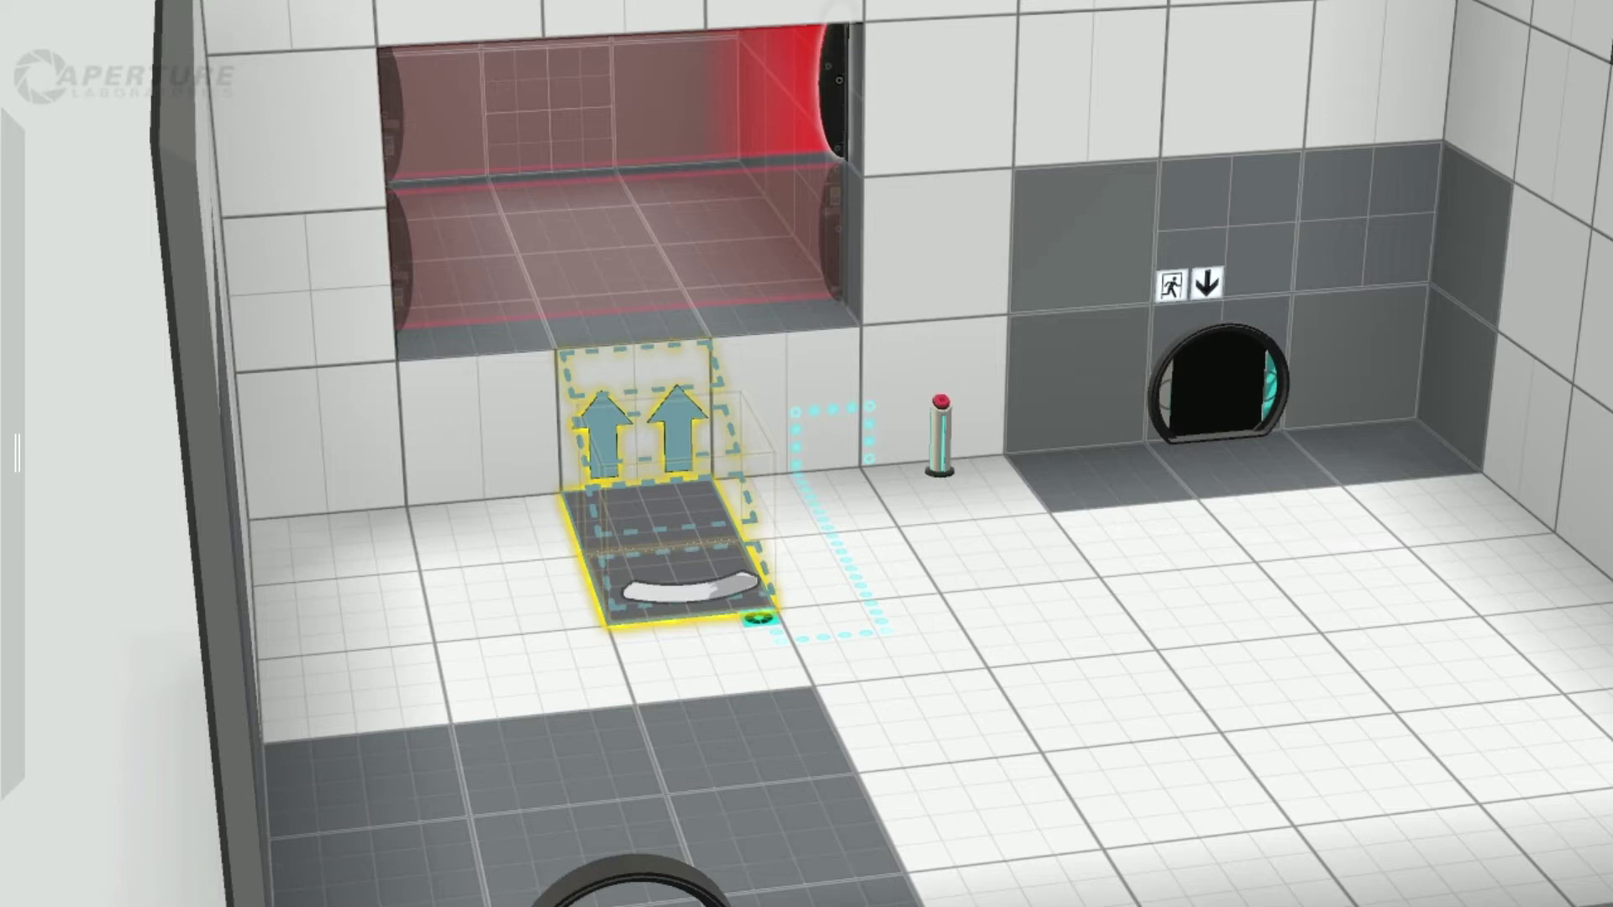
Step: Delete the laser field from the raised alcove's opening, and build and play the puzzle
left_click(836, 88)
key("Delete")
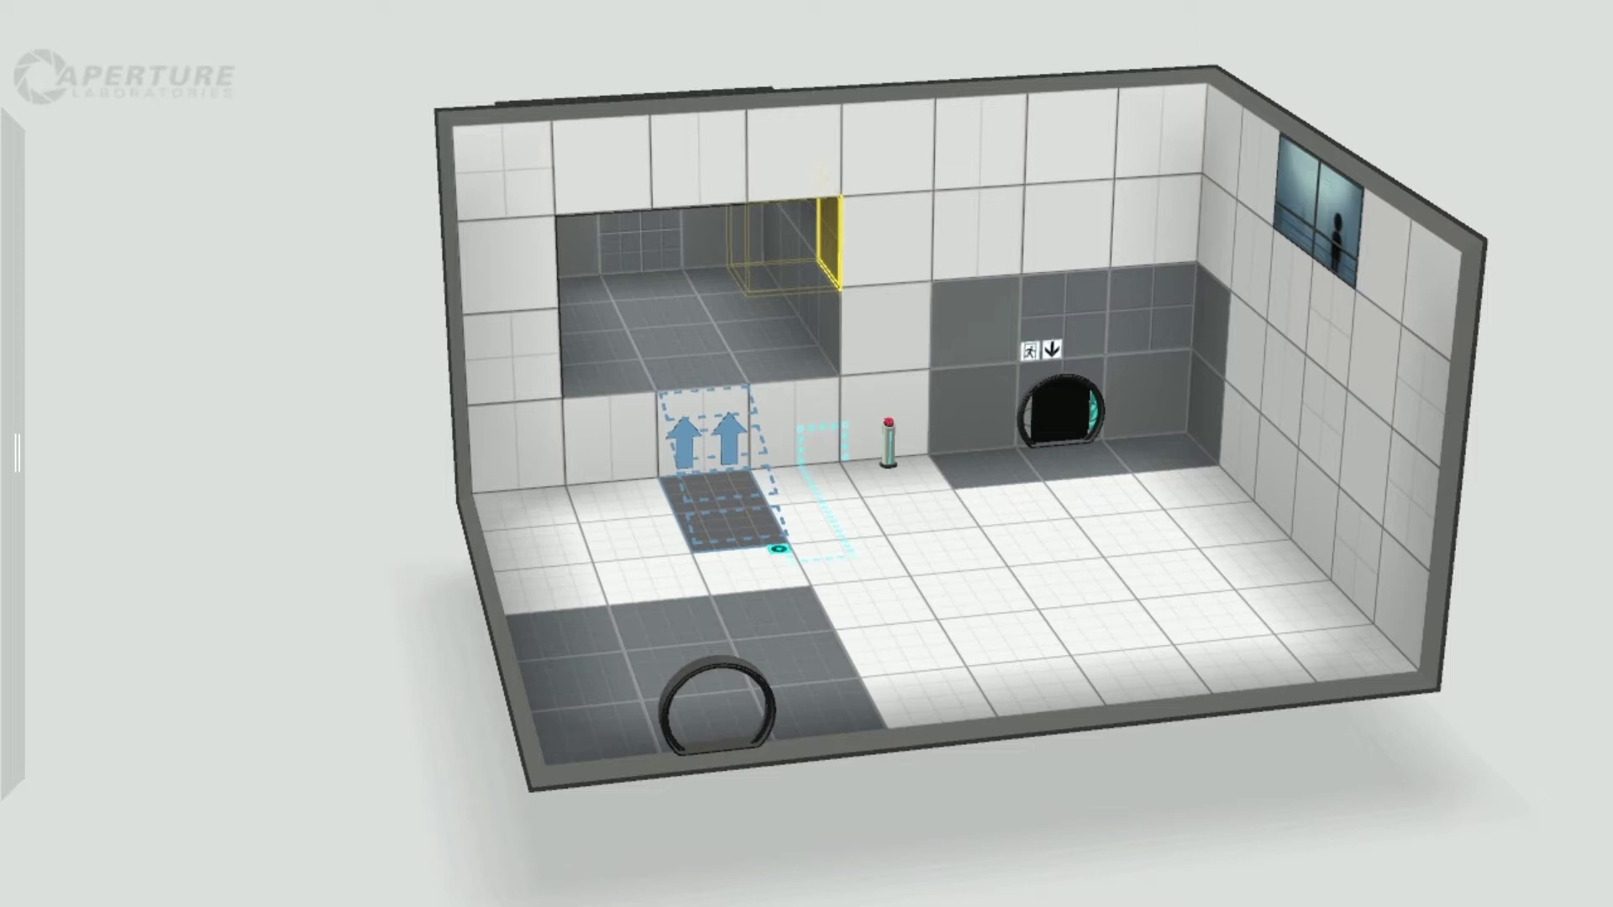
mouse_move(722, 20)
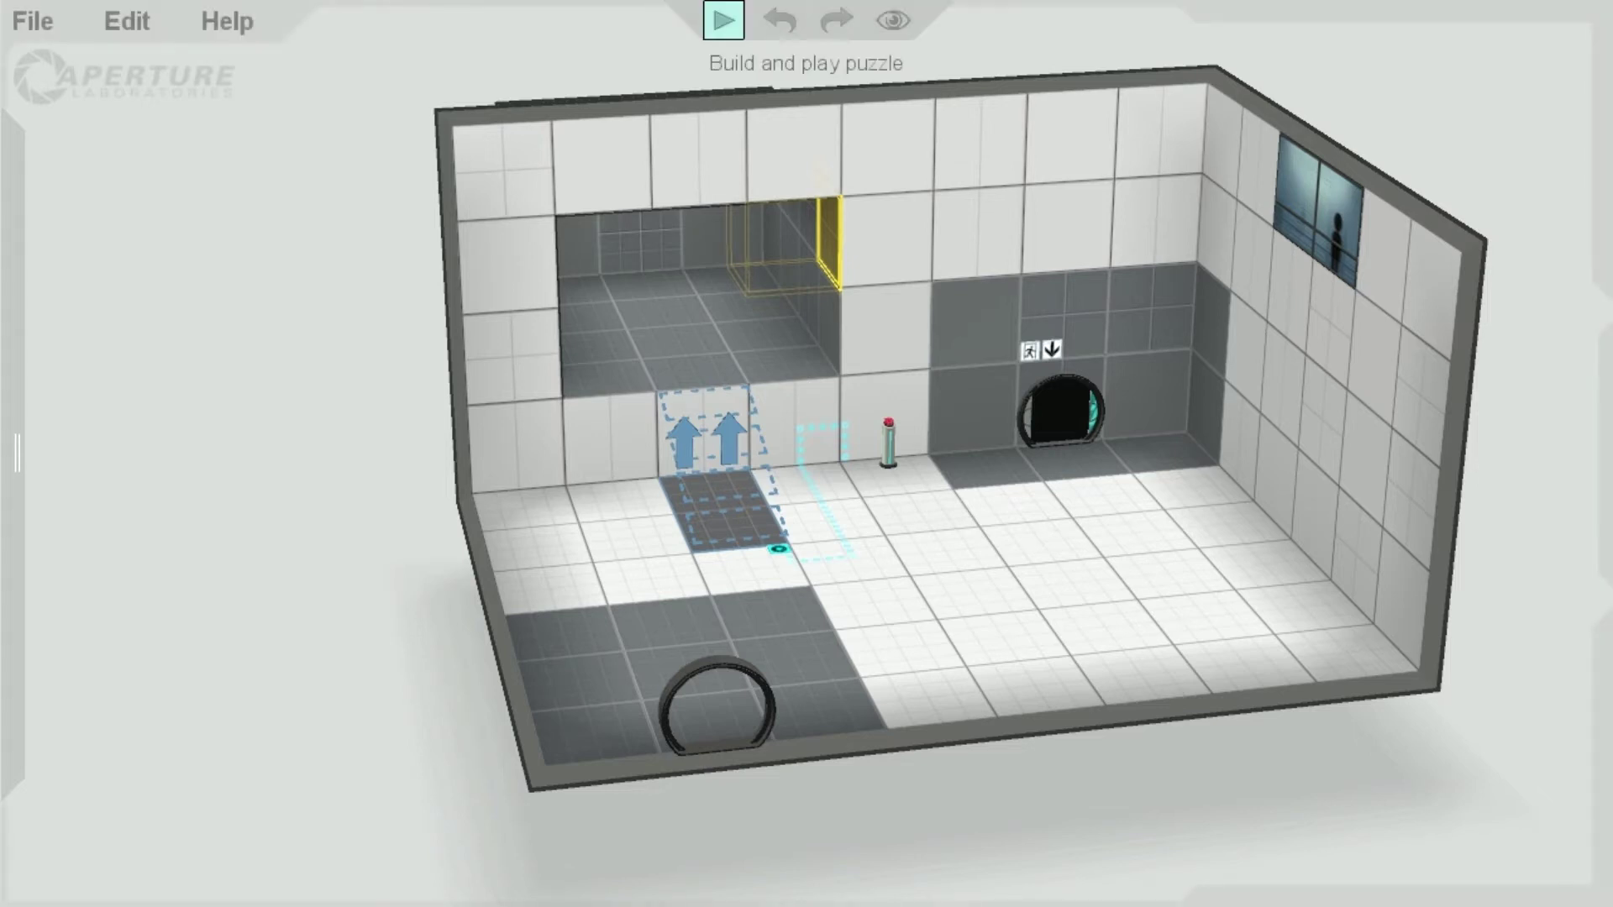
left_click(723, 20)
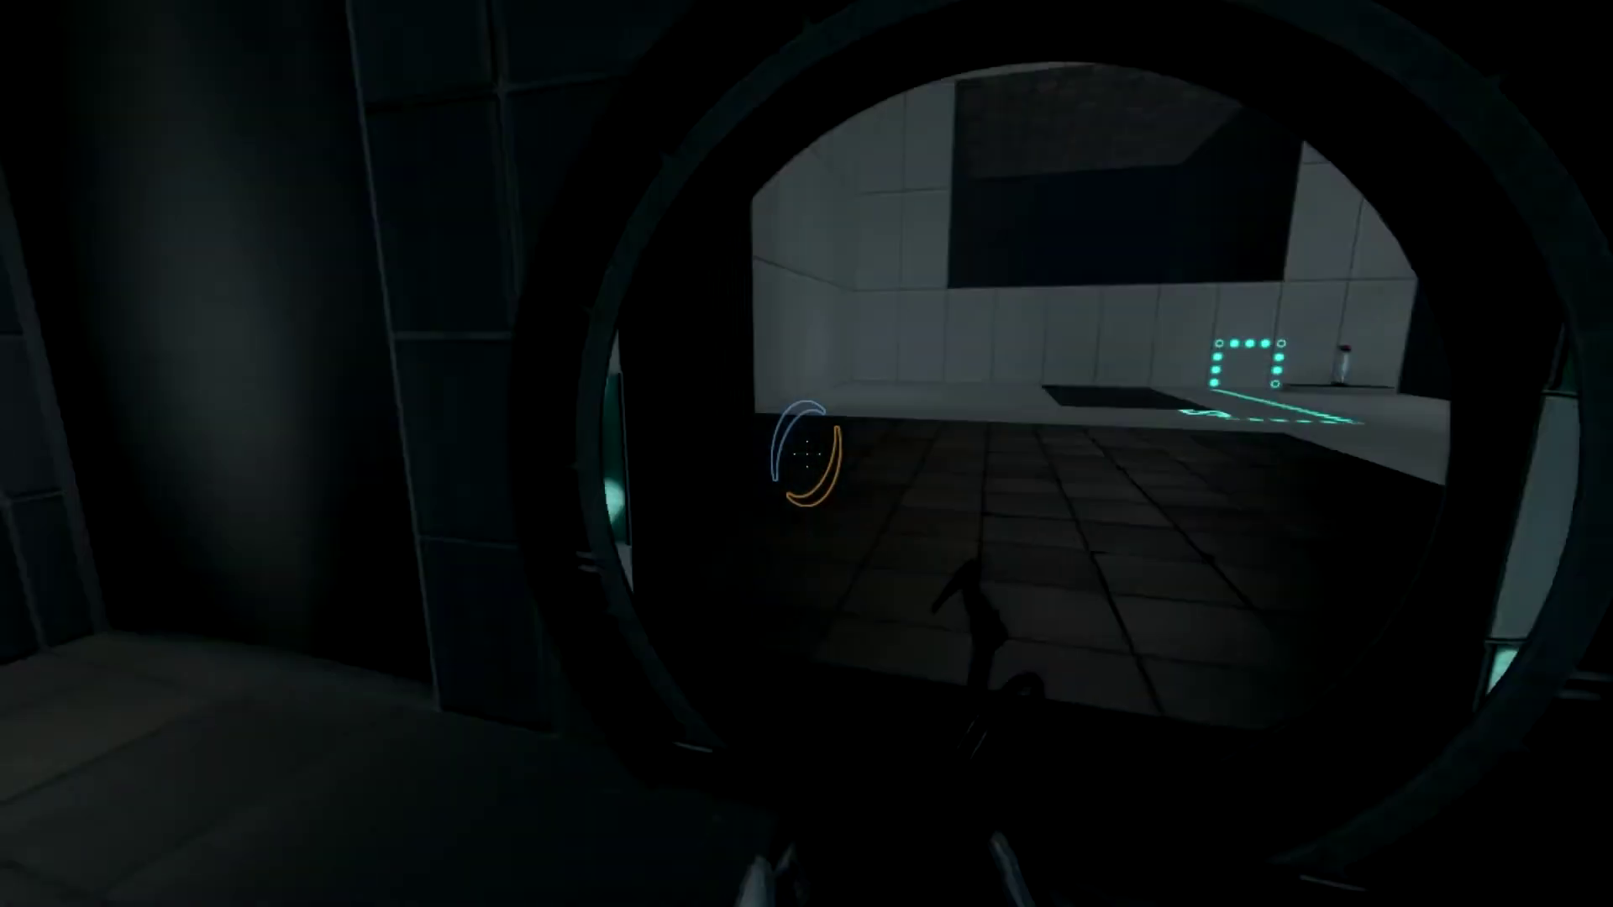
Step: Test the chamber by walking to the pedestal button and placing portals near it, and exit to the editor
key("w")
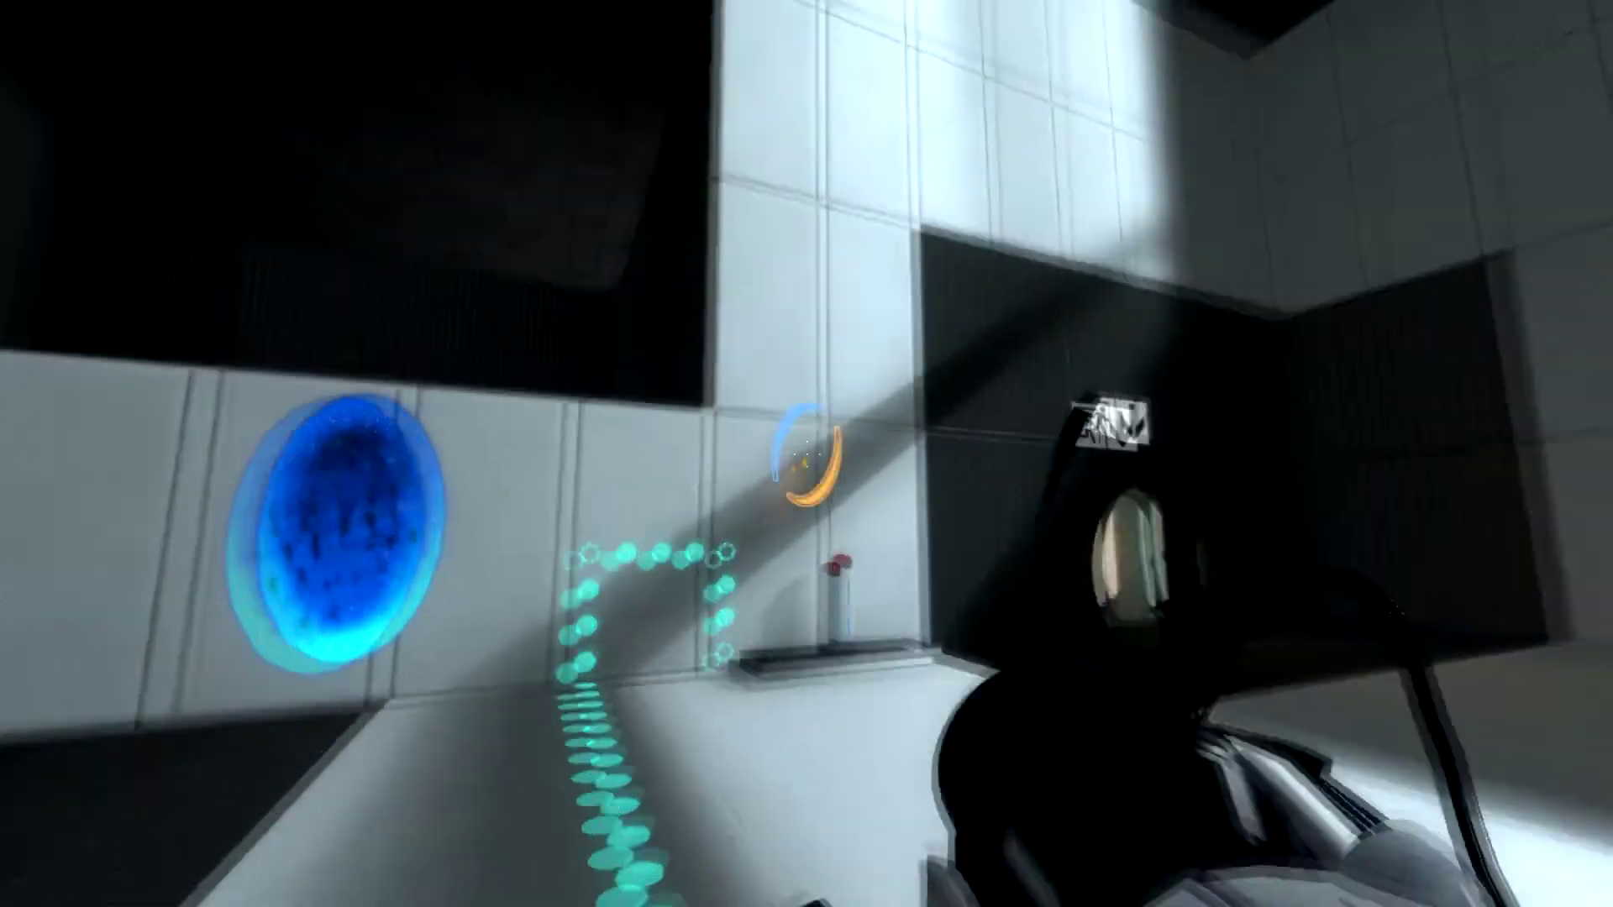
key("w")
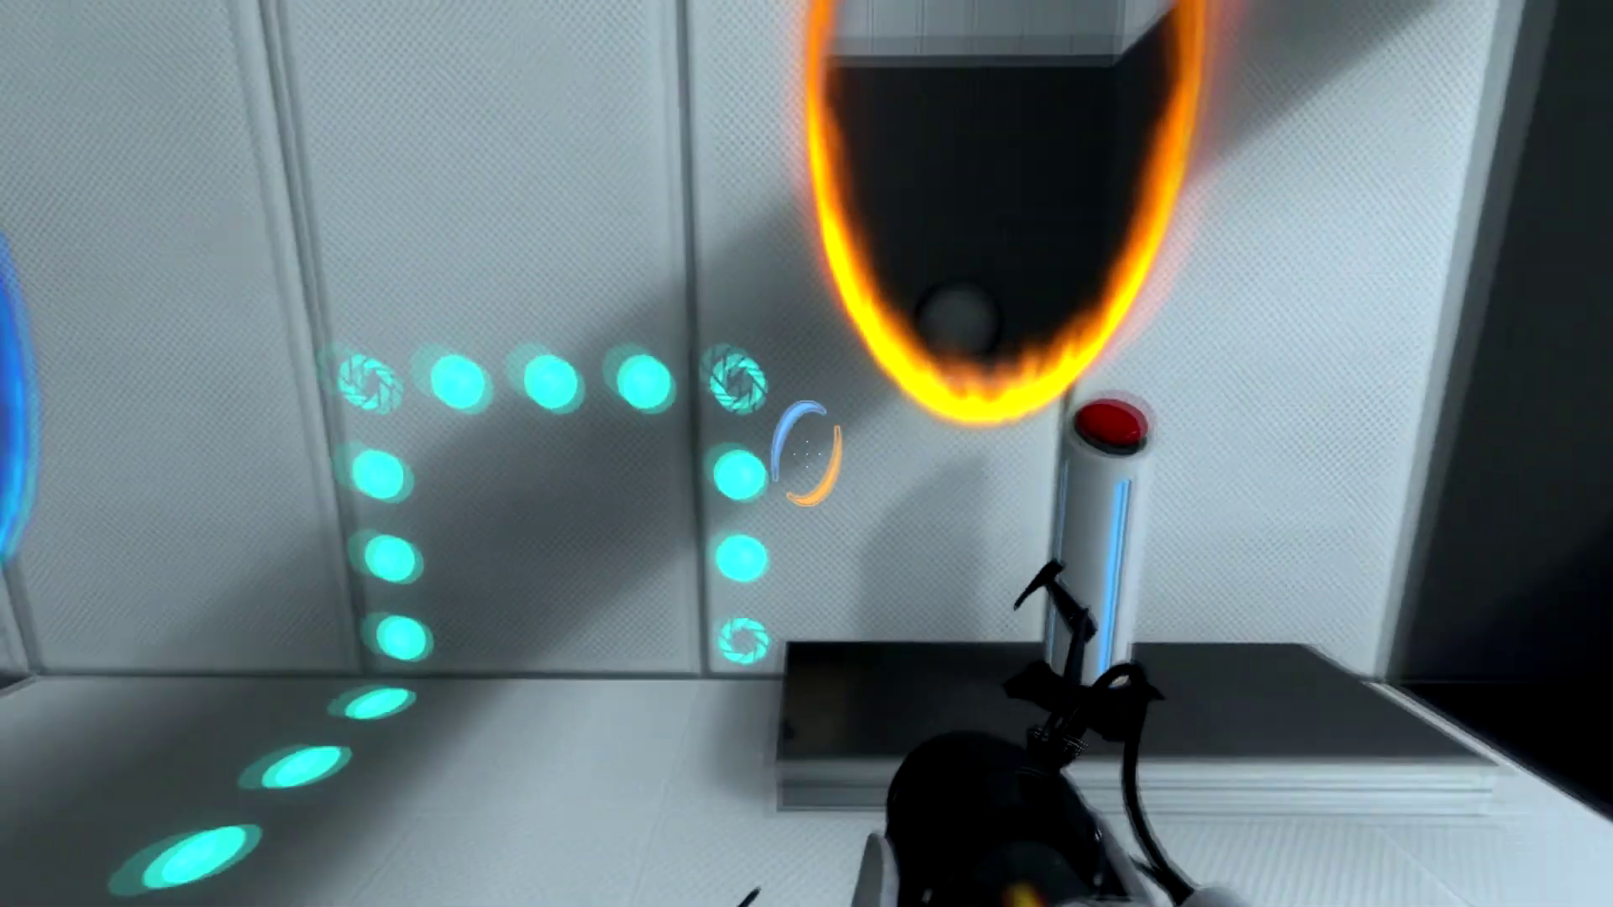
key("Escape")
key("Down")
key("Down")
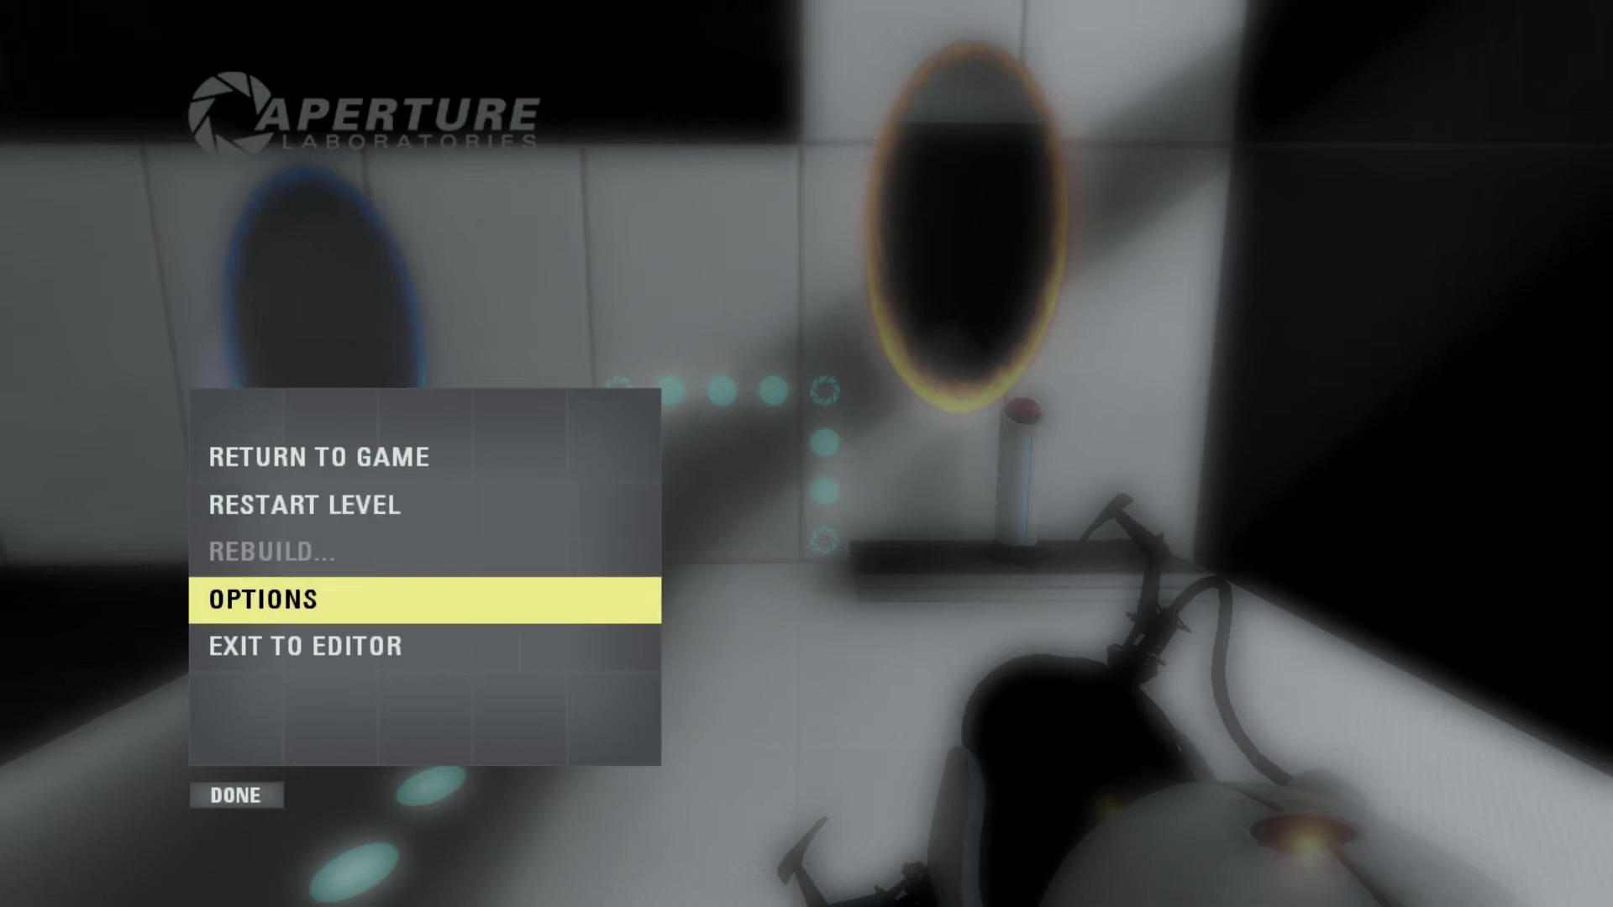
key("Down")
key("Return")
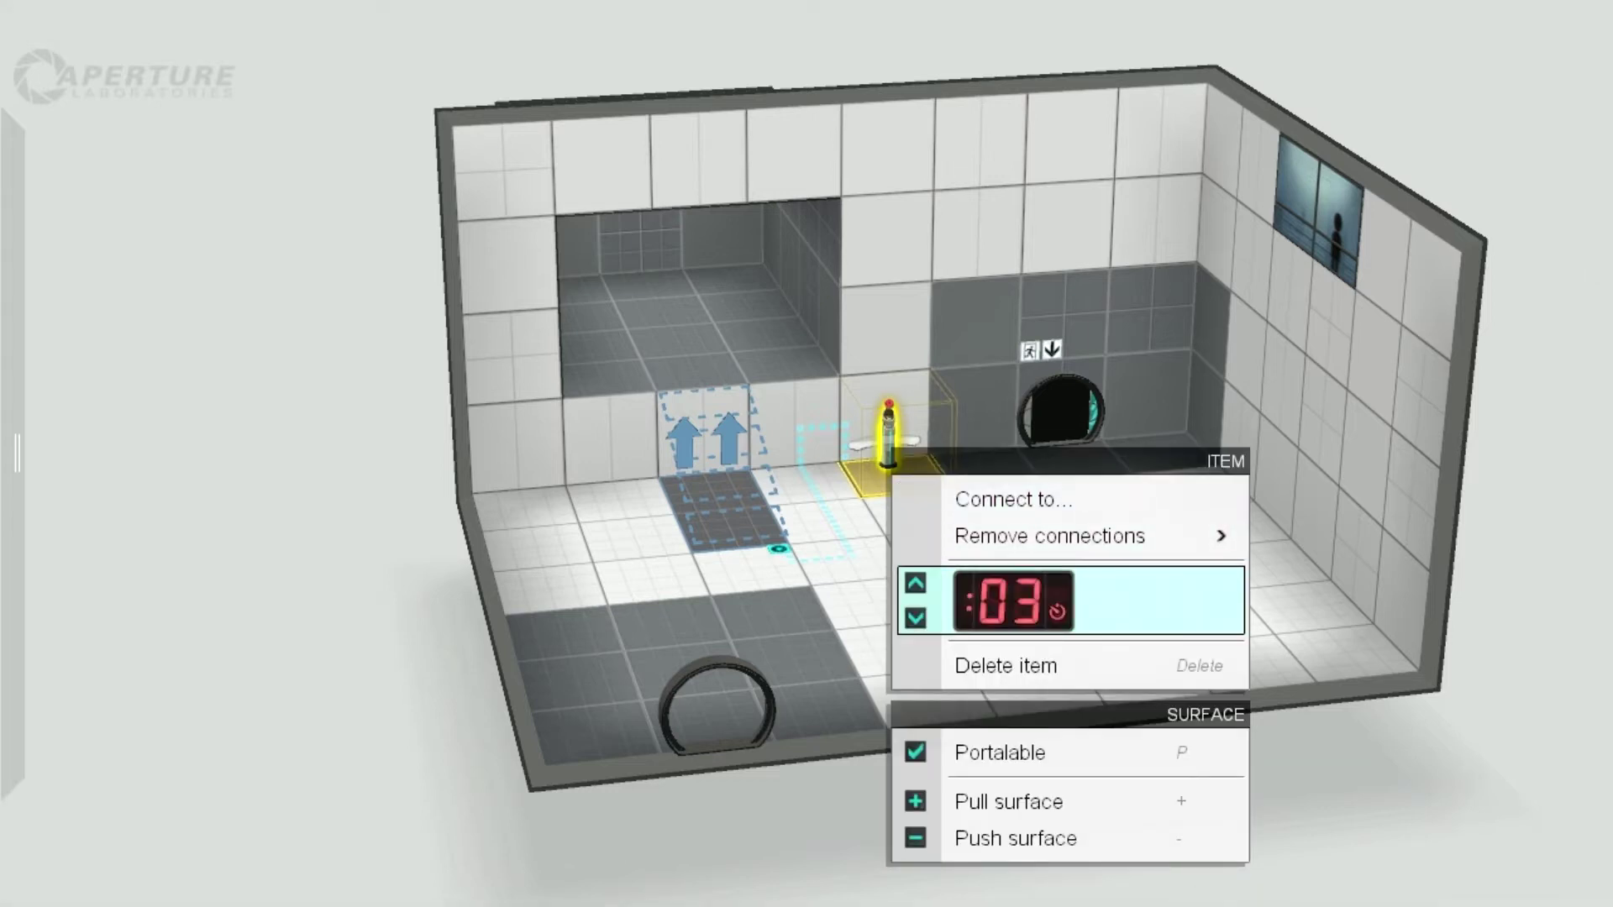
Step: Set the pedestal button's timer to infinite
left_click(915, 617)
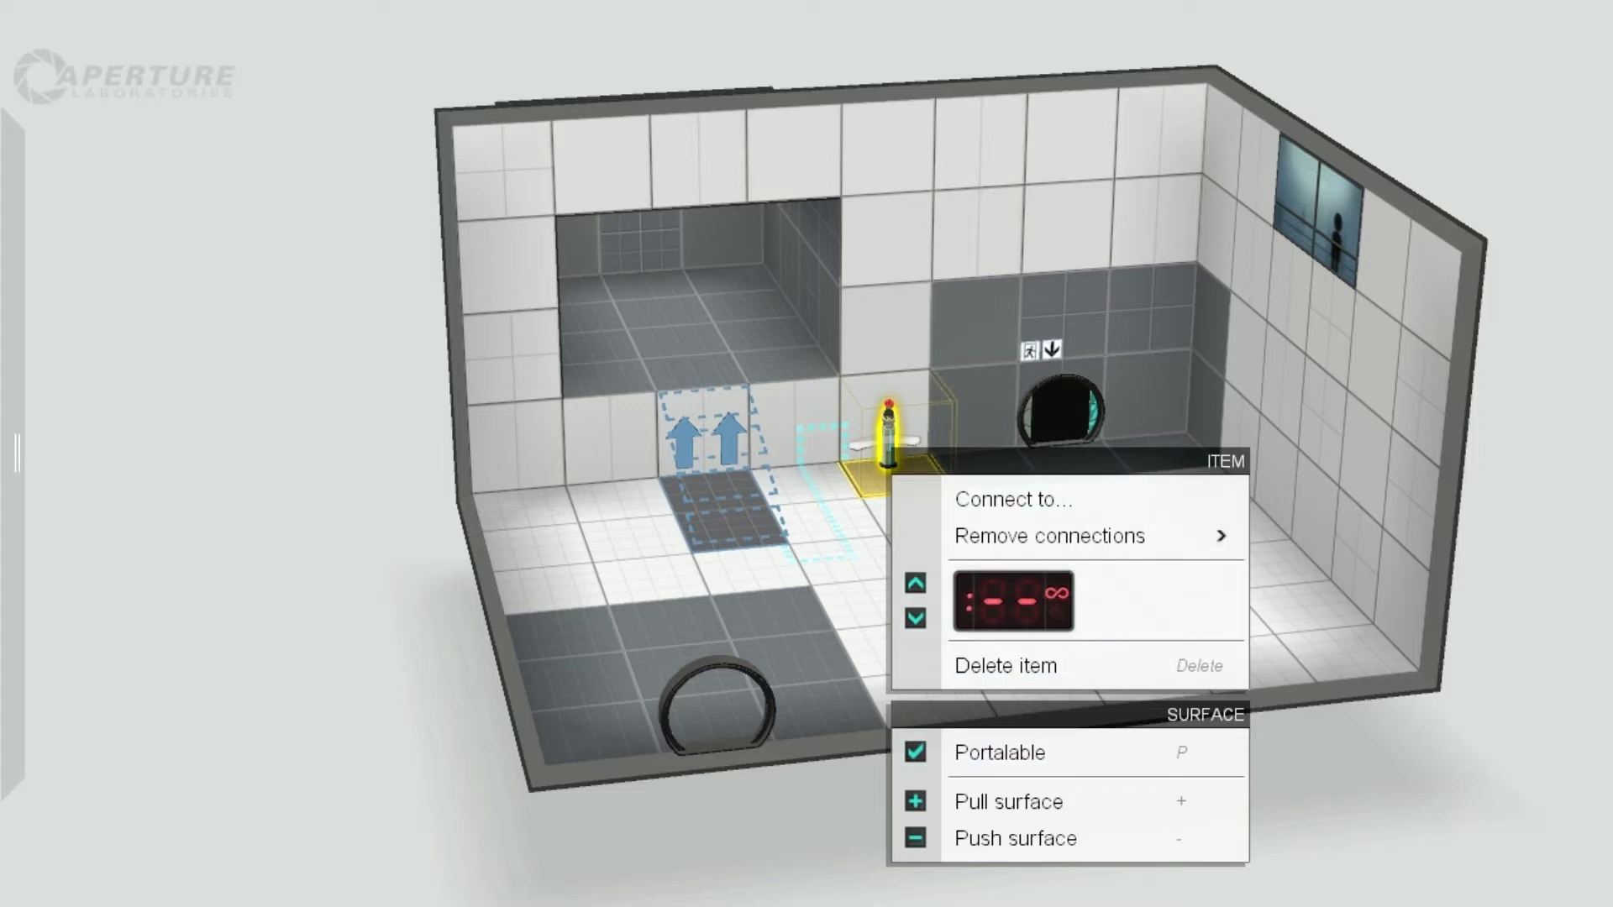
left_click(1063, 316)
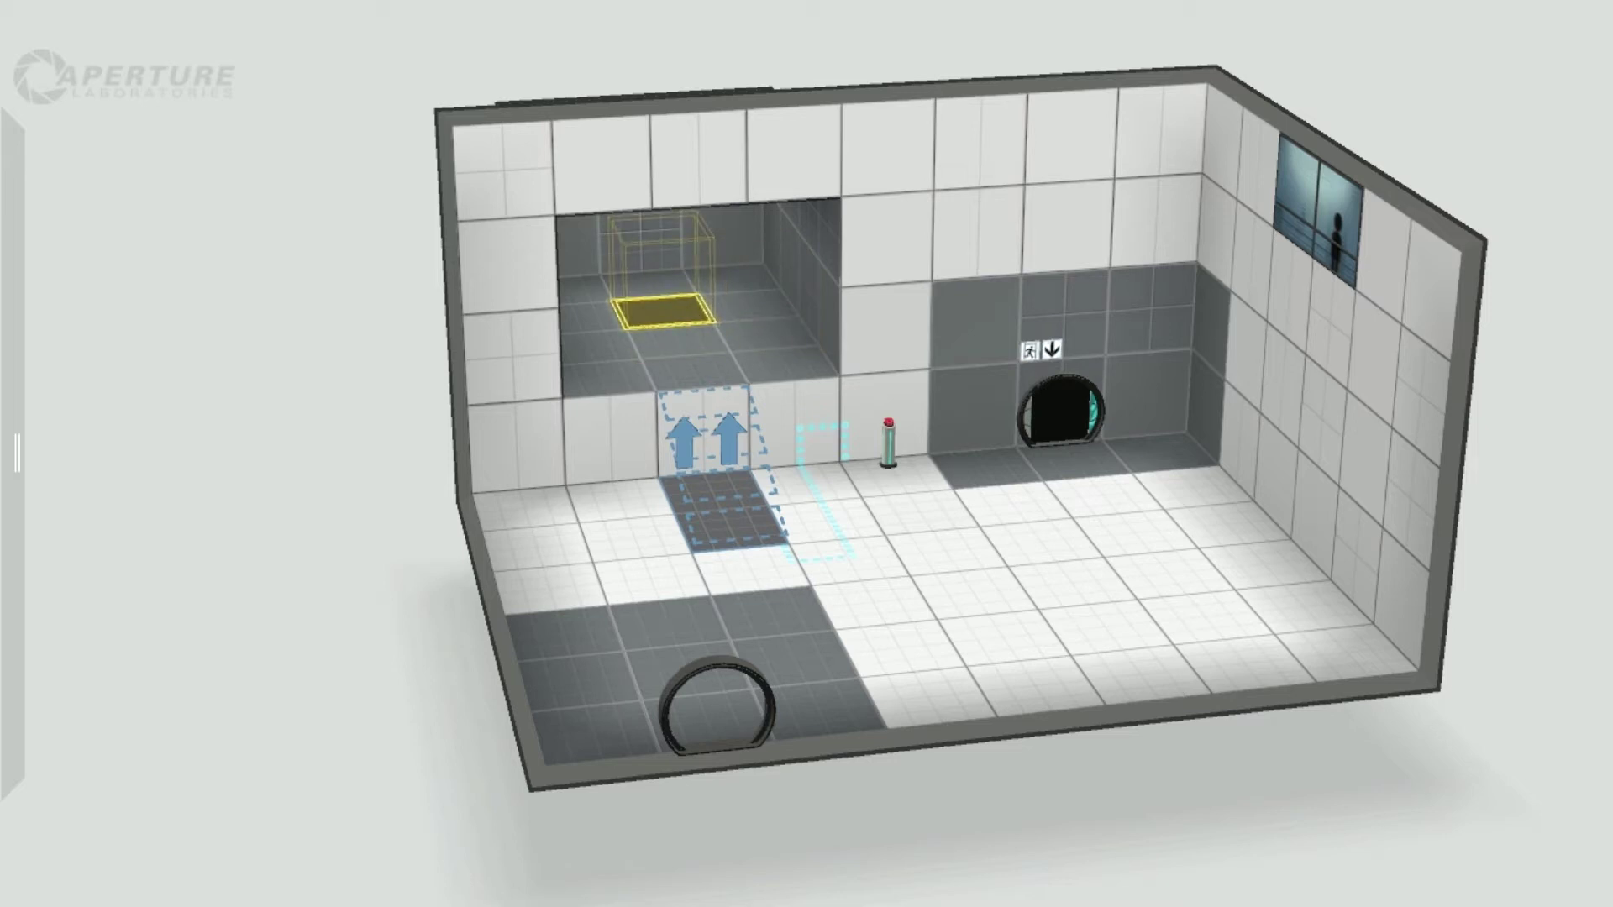
Step: Place a cube with its dropper in the middle of the raised alcove and connect the pedestal button to the dropper
mouse_move(17, 453)
left_click_drag(63, 248, 662, 302)
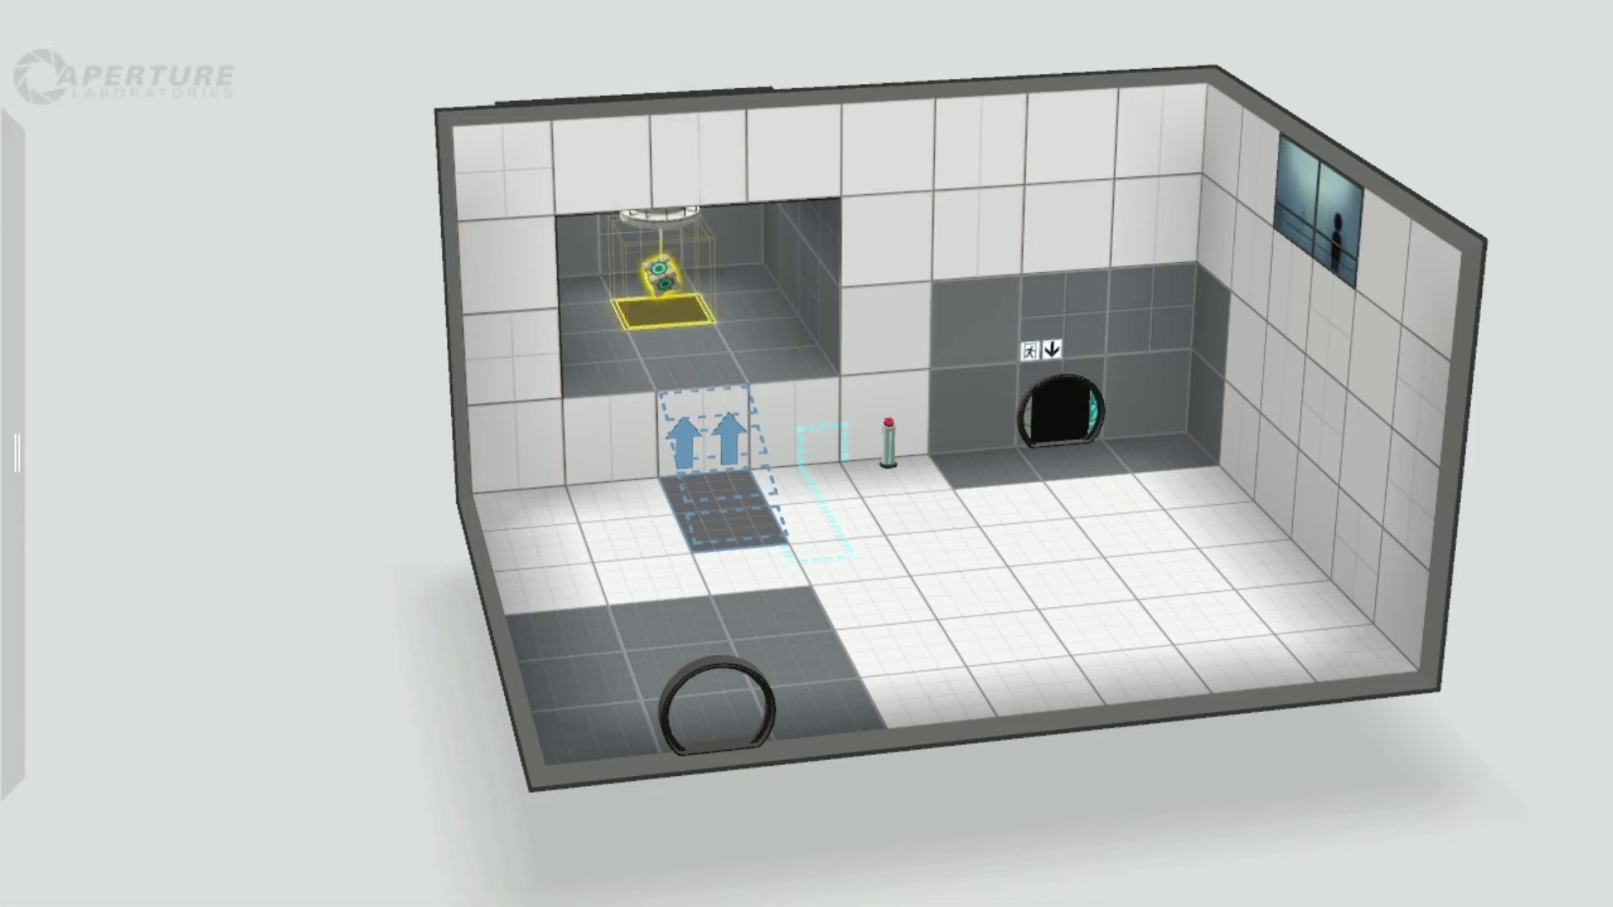
right_click(888, 454)
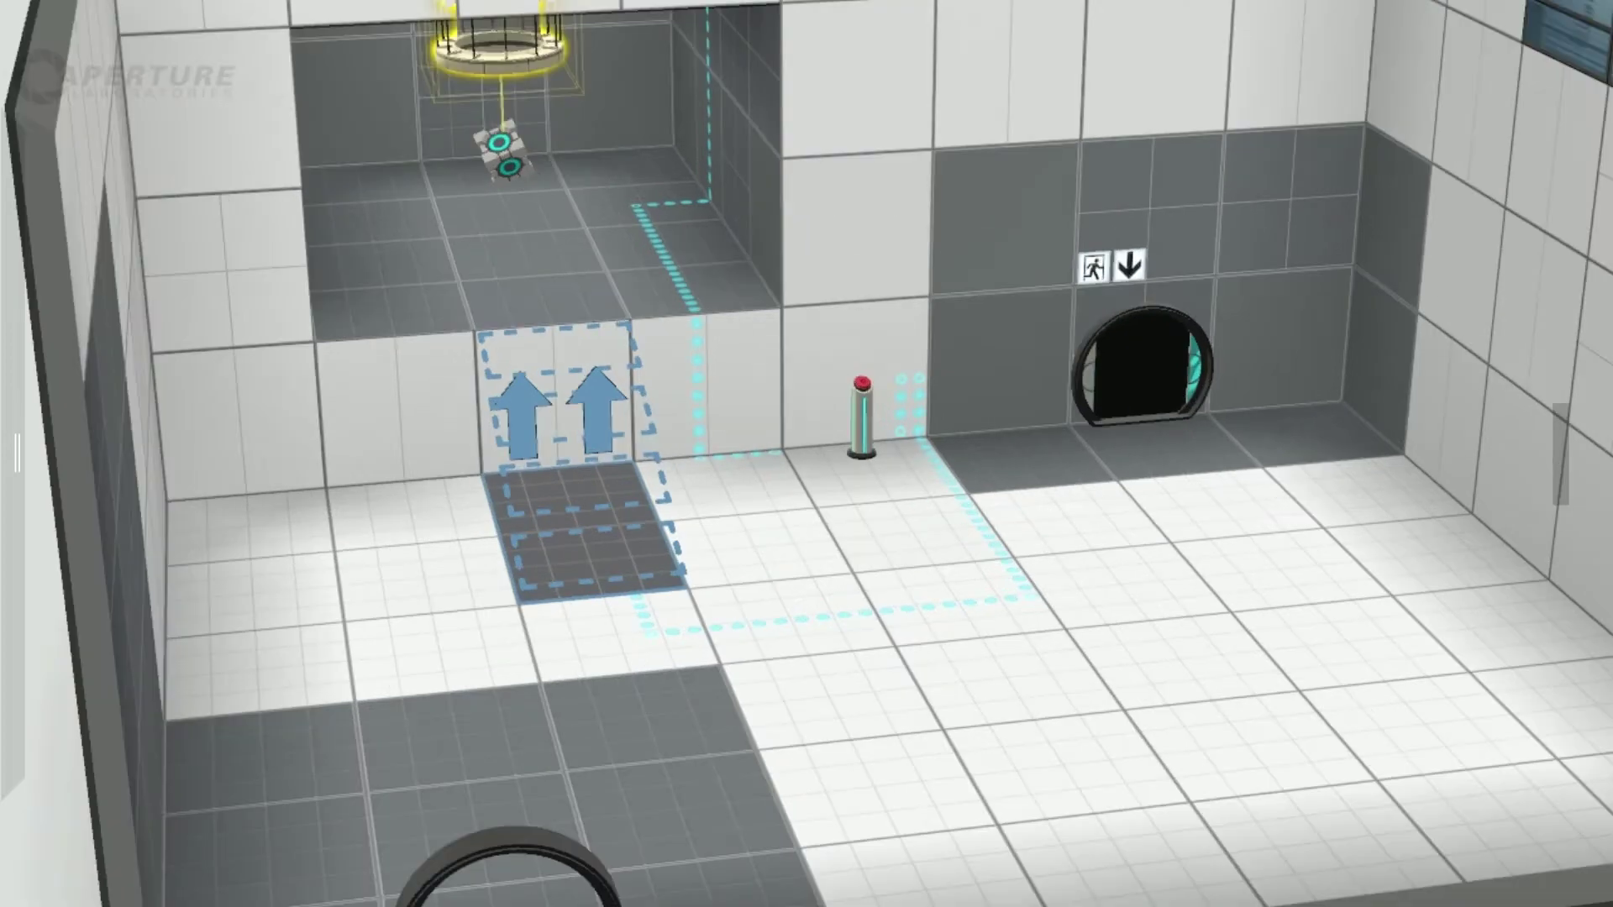
scroll(807, 454, "down", 5)
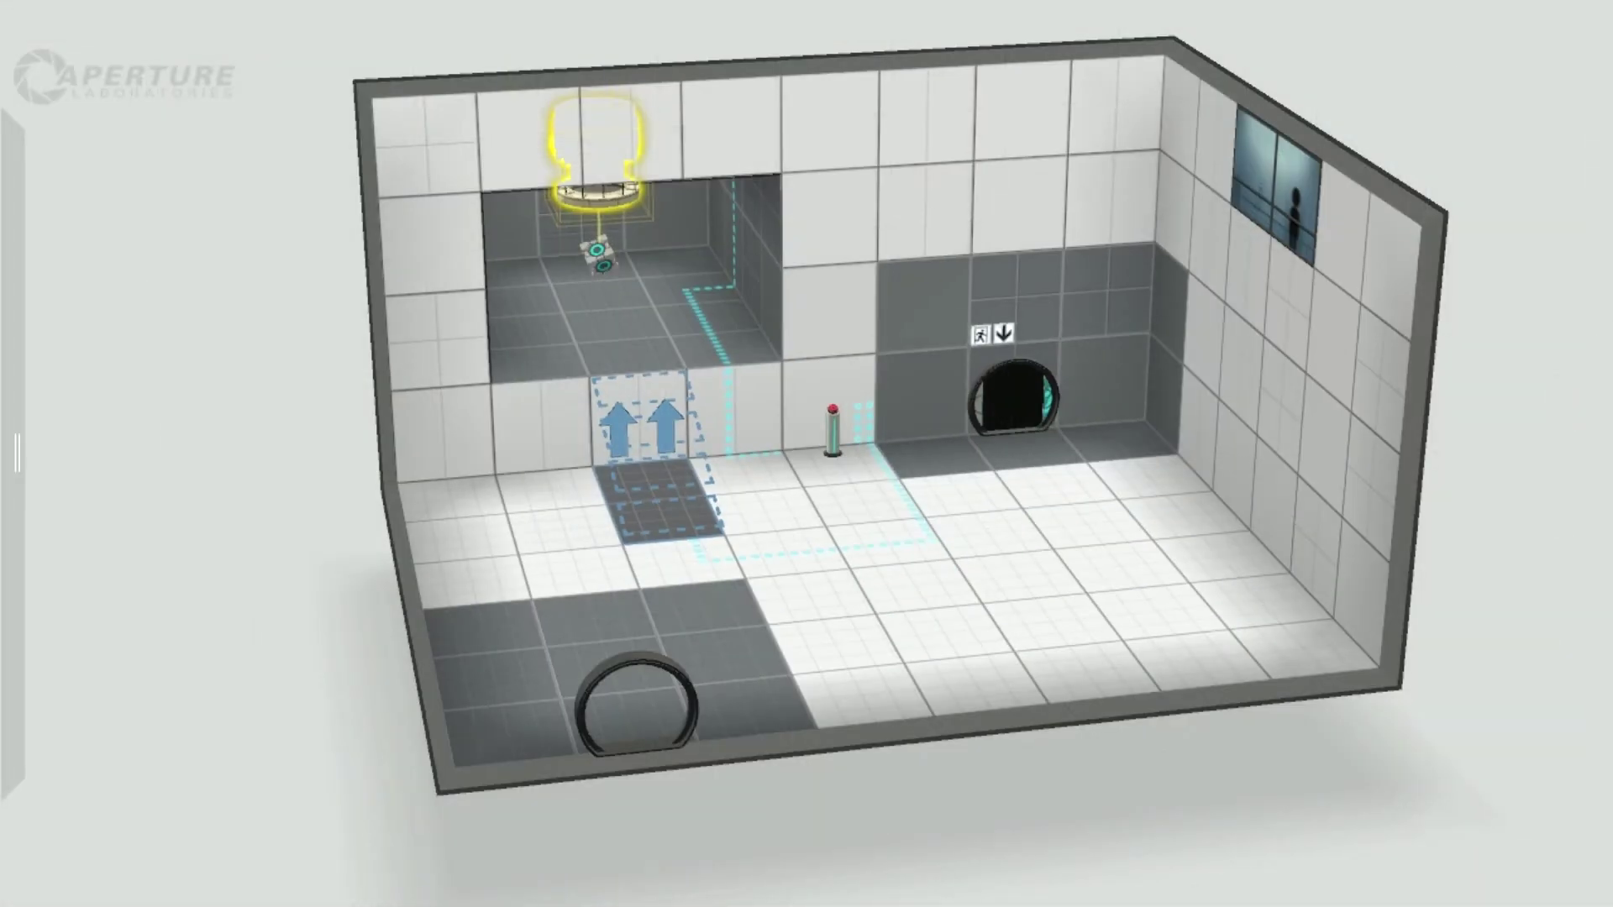
mouse_move(17, 250)
left_click_drag(143, 175, 1121, 561)
mouse_move(17, 235)
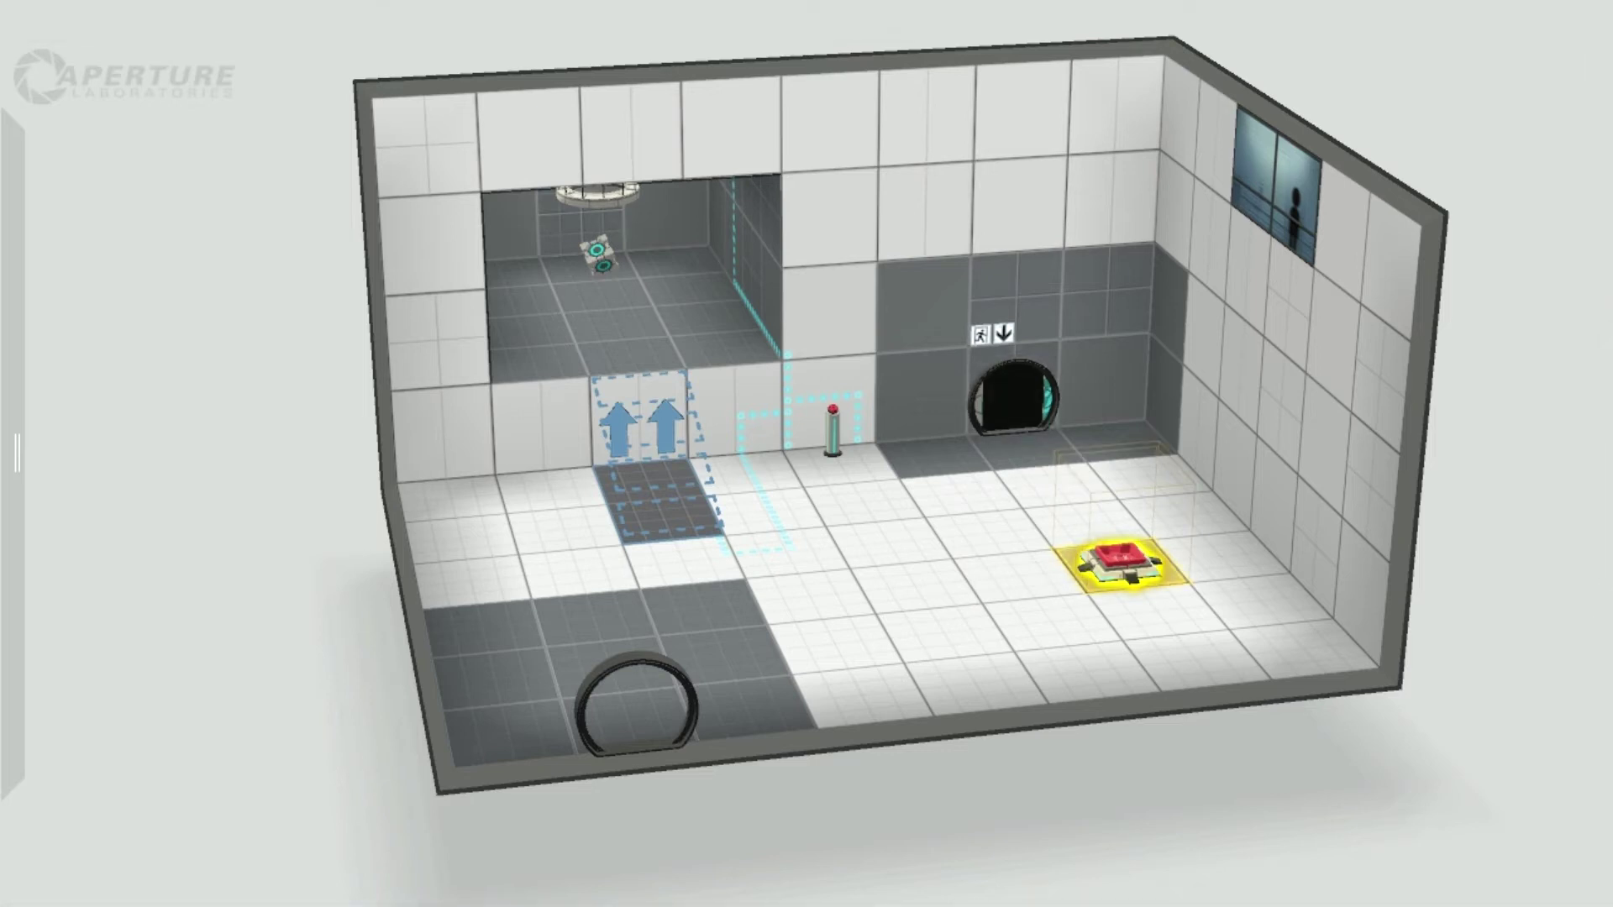
left_click_drag(1122, 561, 1089, 520)
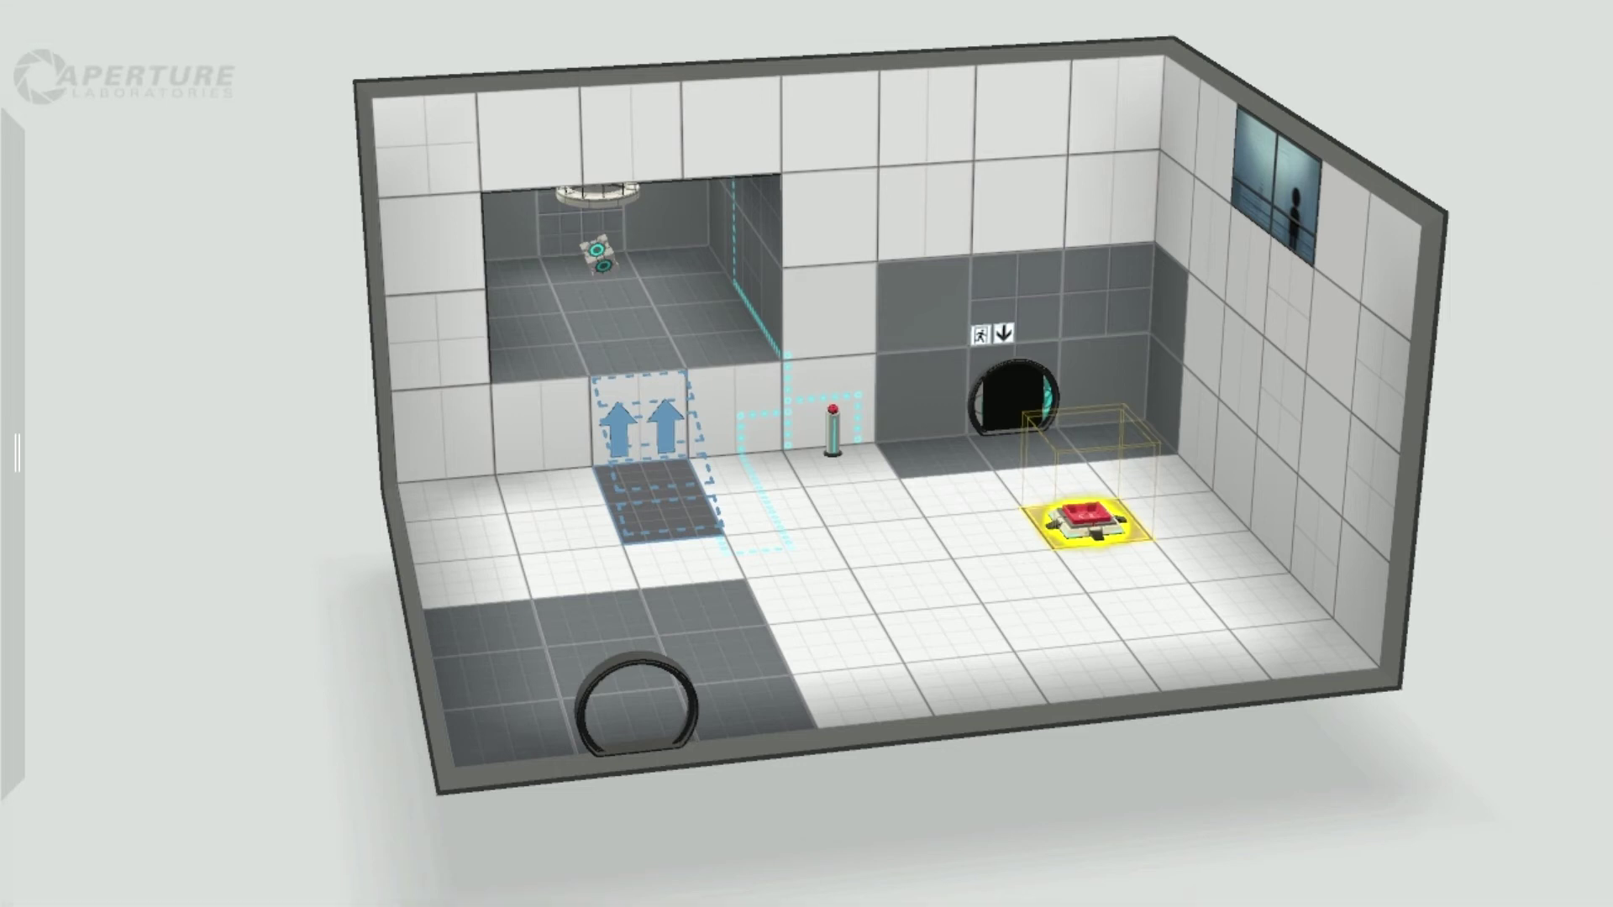
key("Delete")
Step: Place a round weighted floor button on the white floor in front of the exit door's dark tiles
mouse_move(17, 454)
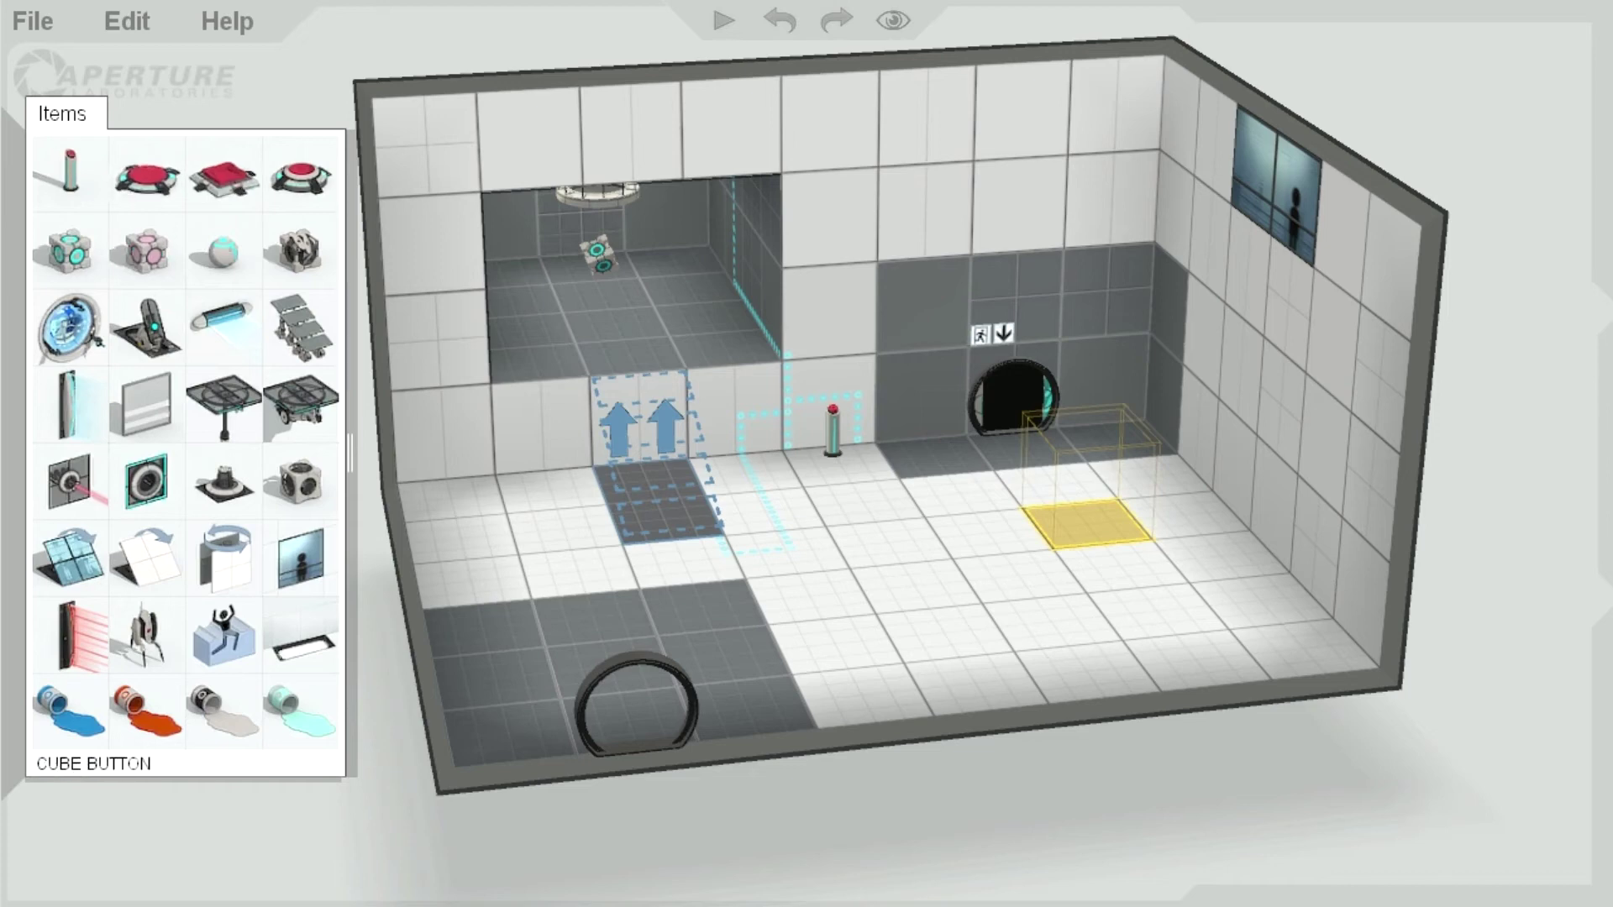
left_click_drag(223, 177, 1087, 519)
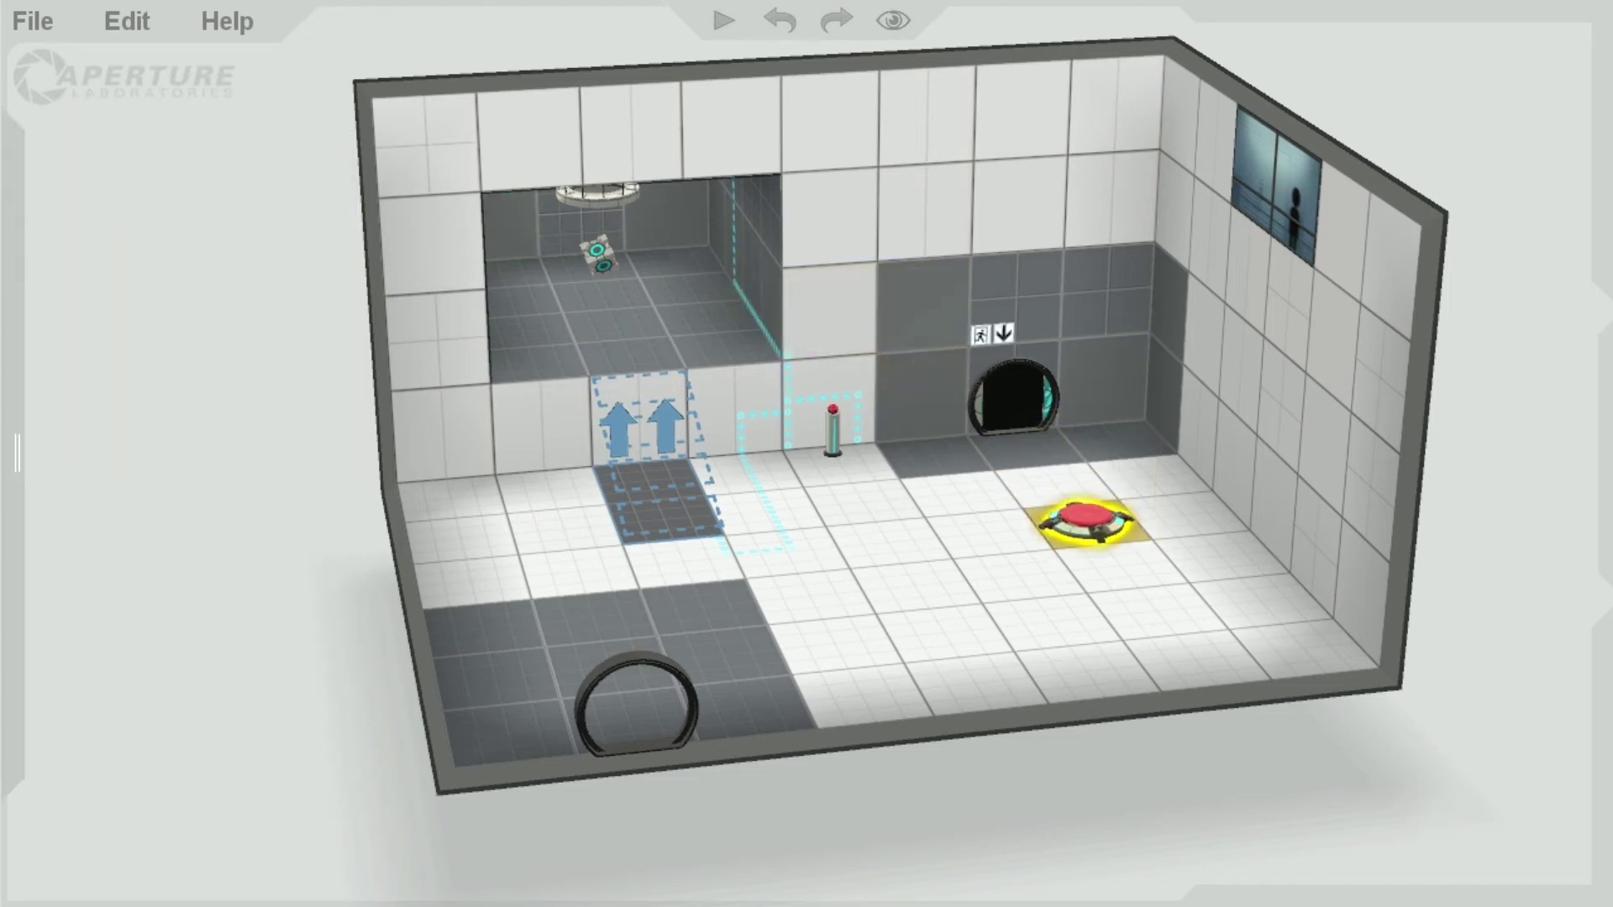
scroll(1155, 552, "up", 5)
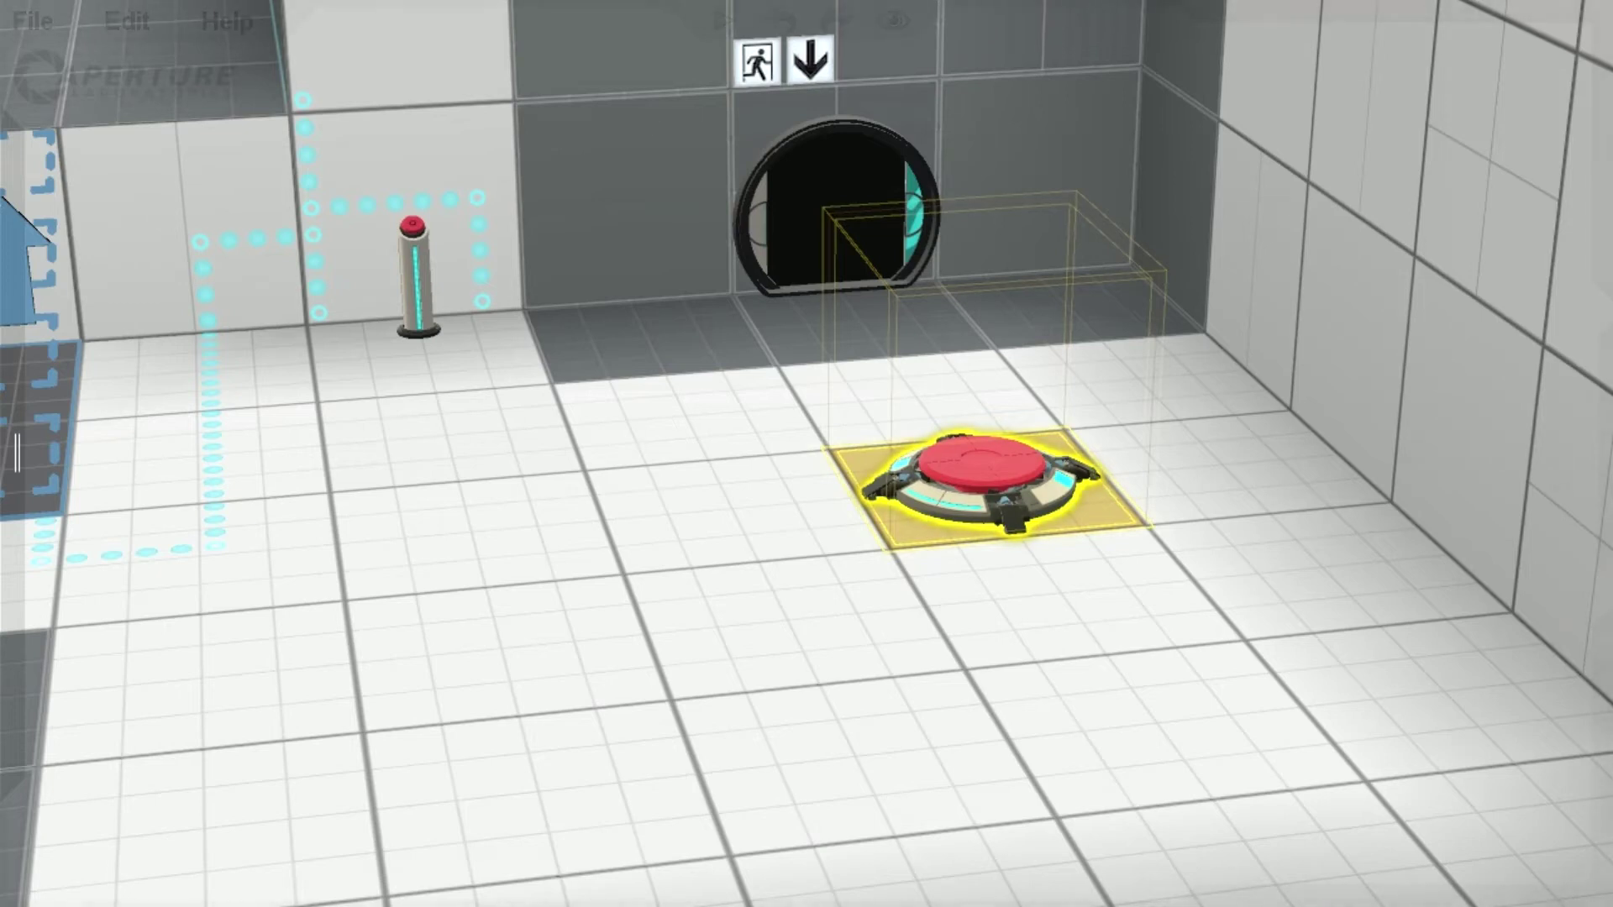
middle_click_drag(984, 462, 819, 420)
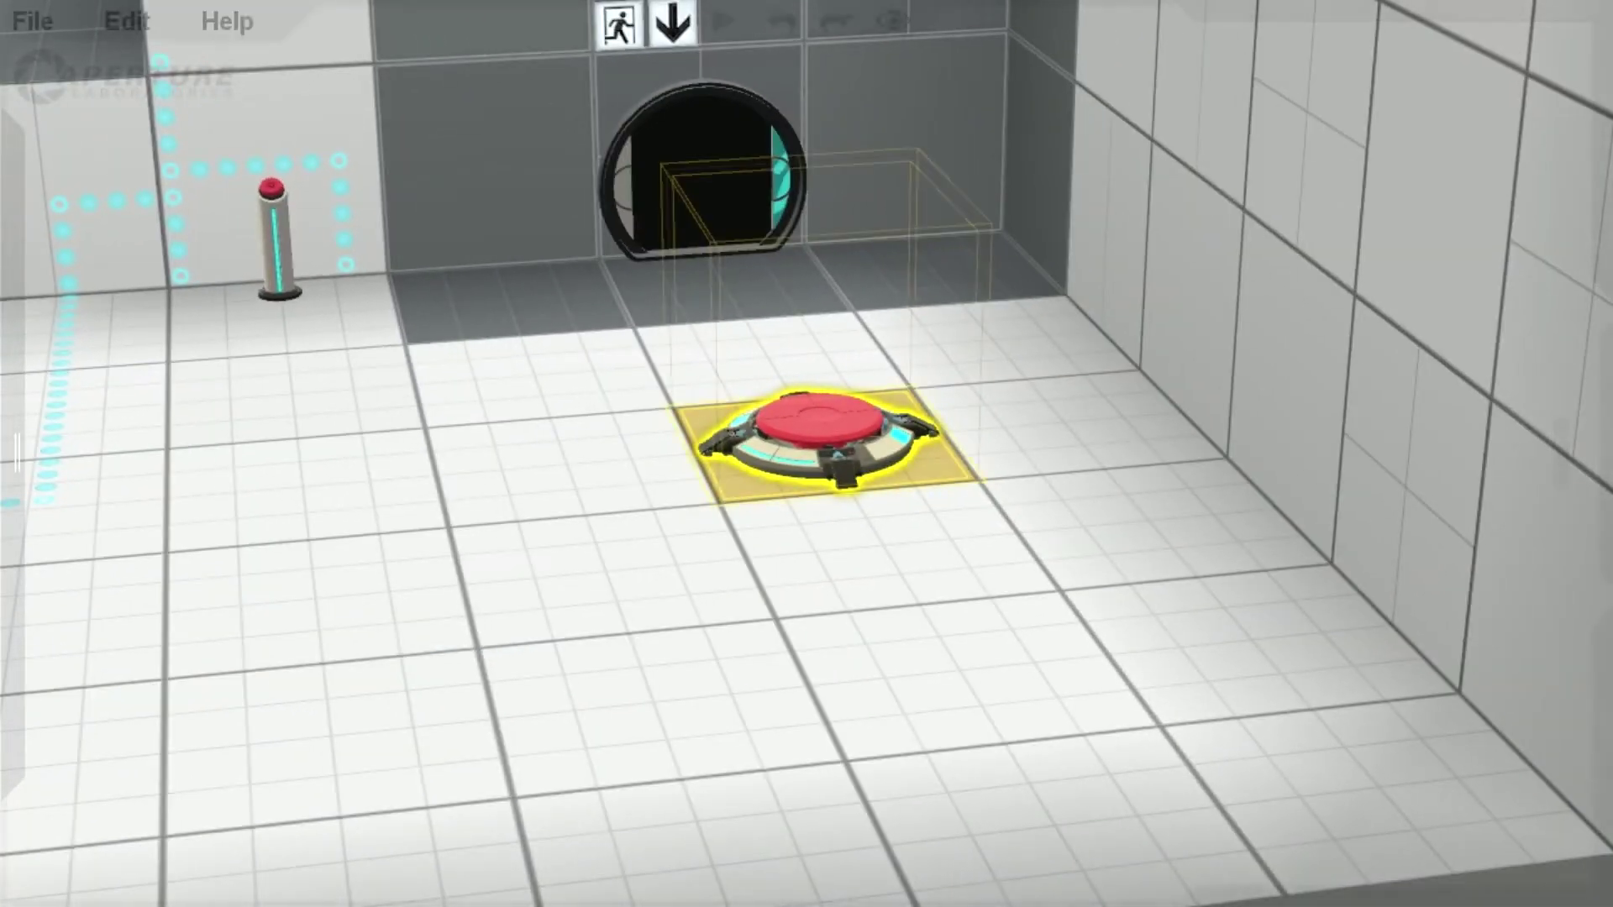
left_click(535, 375)
left_click(305, 488)
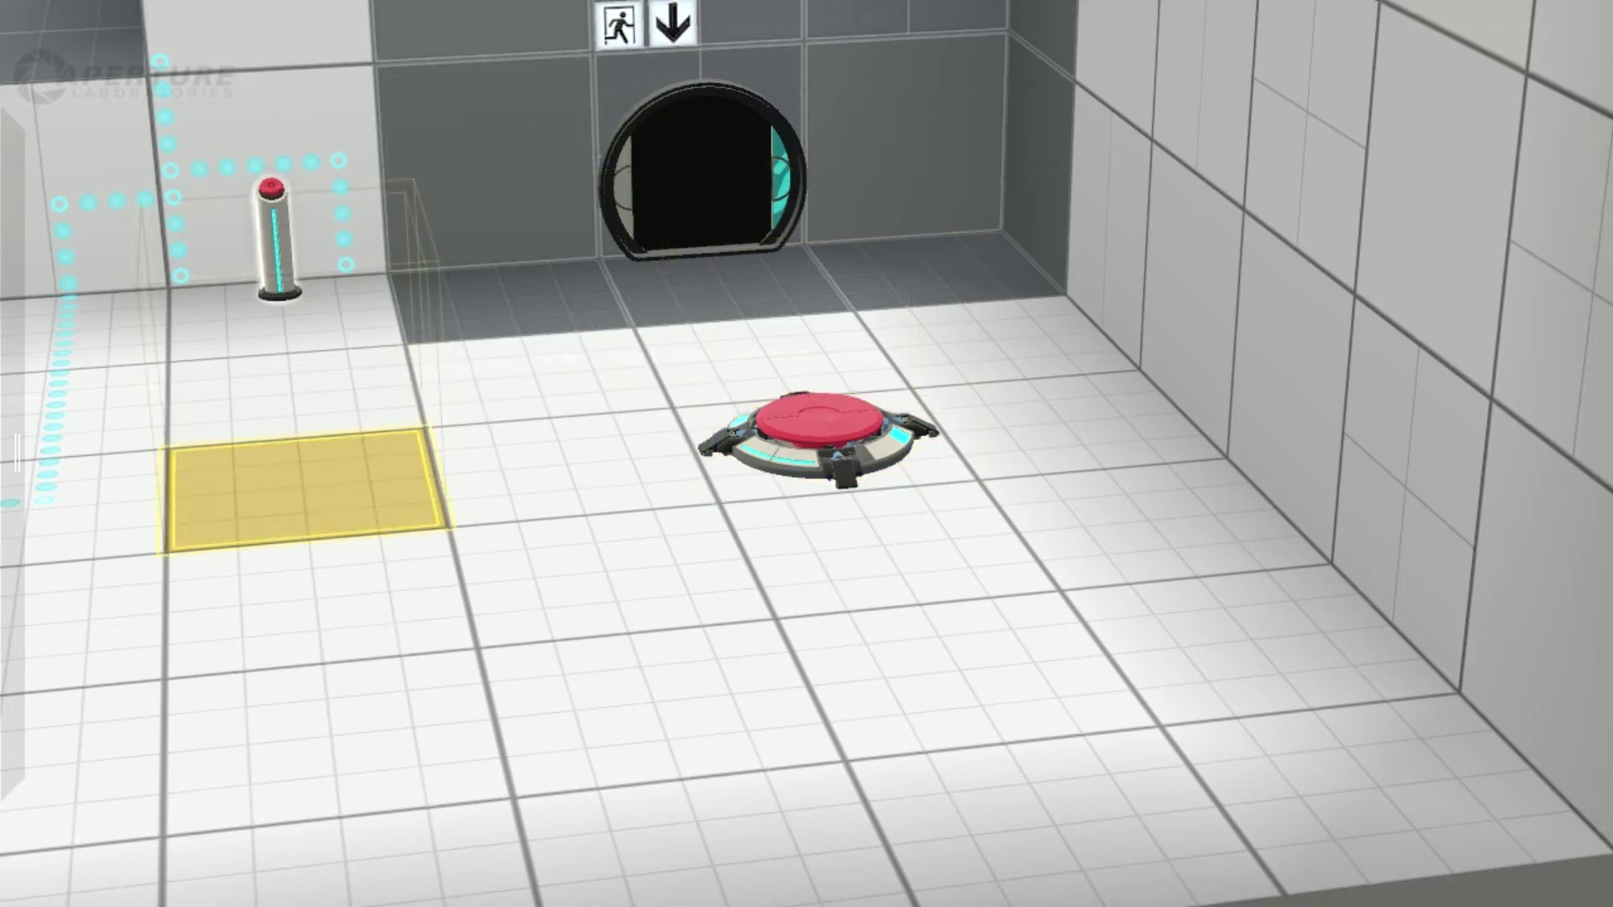
Step: Raise the ceiling section above the alcove's cube so that the cube dropper sits recessed in it
left_click(275, 244)
scroll(806, 453, "down", 5)
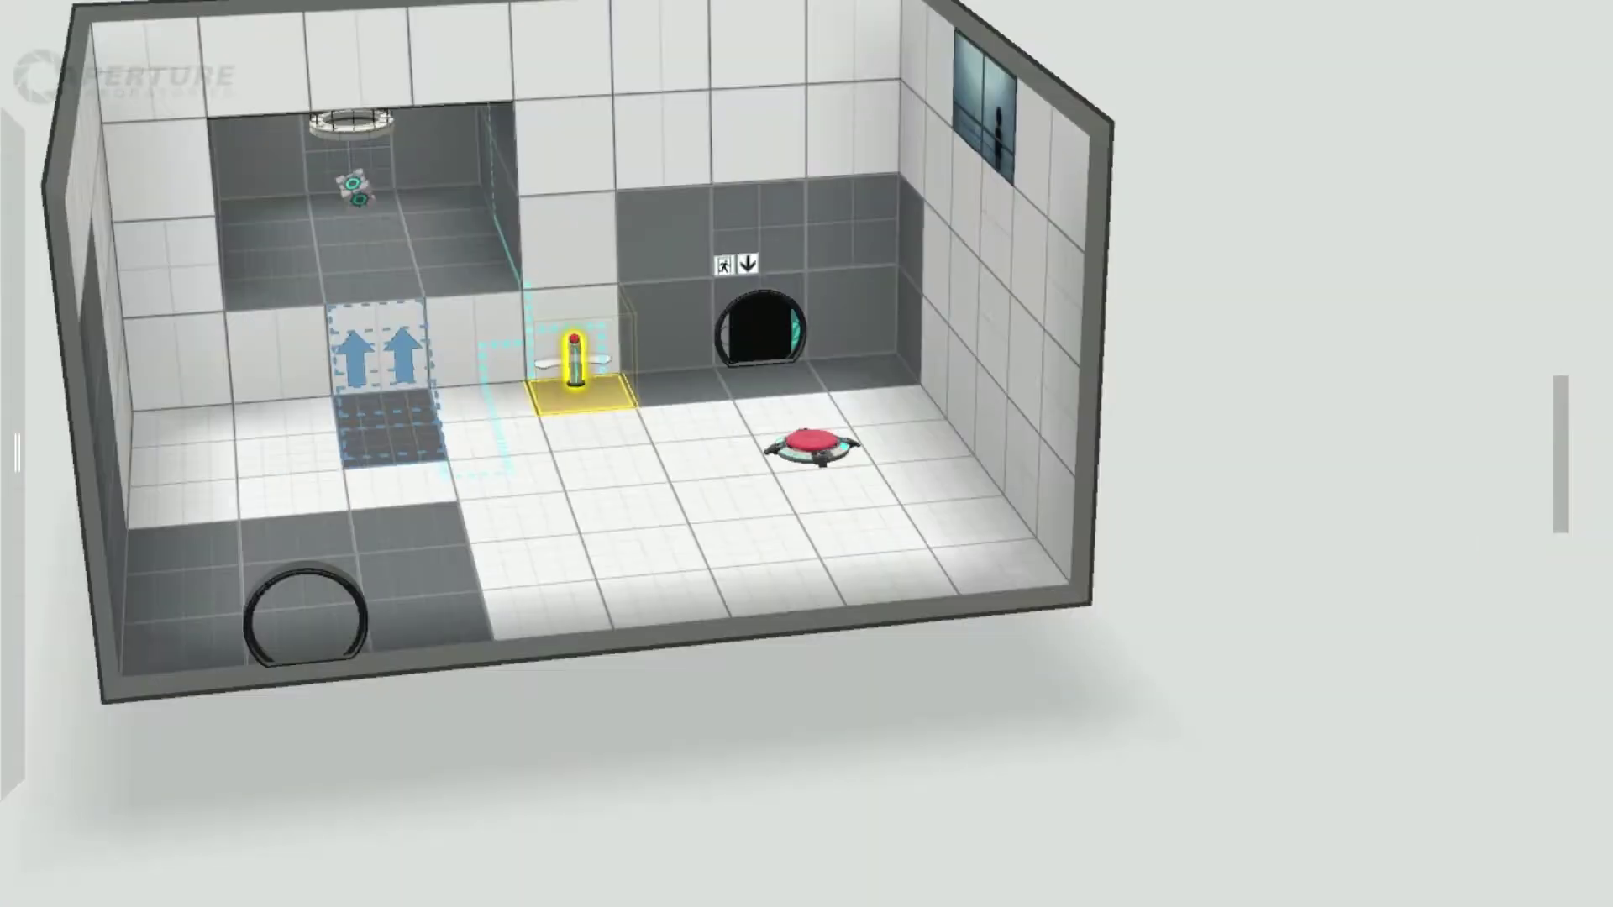
middle_click_drag(588, 453, 1008, 454)
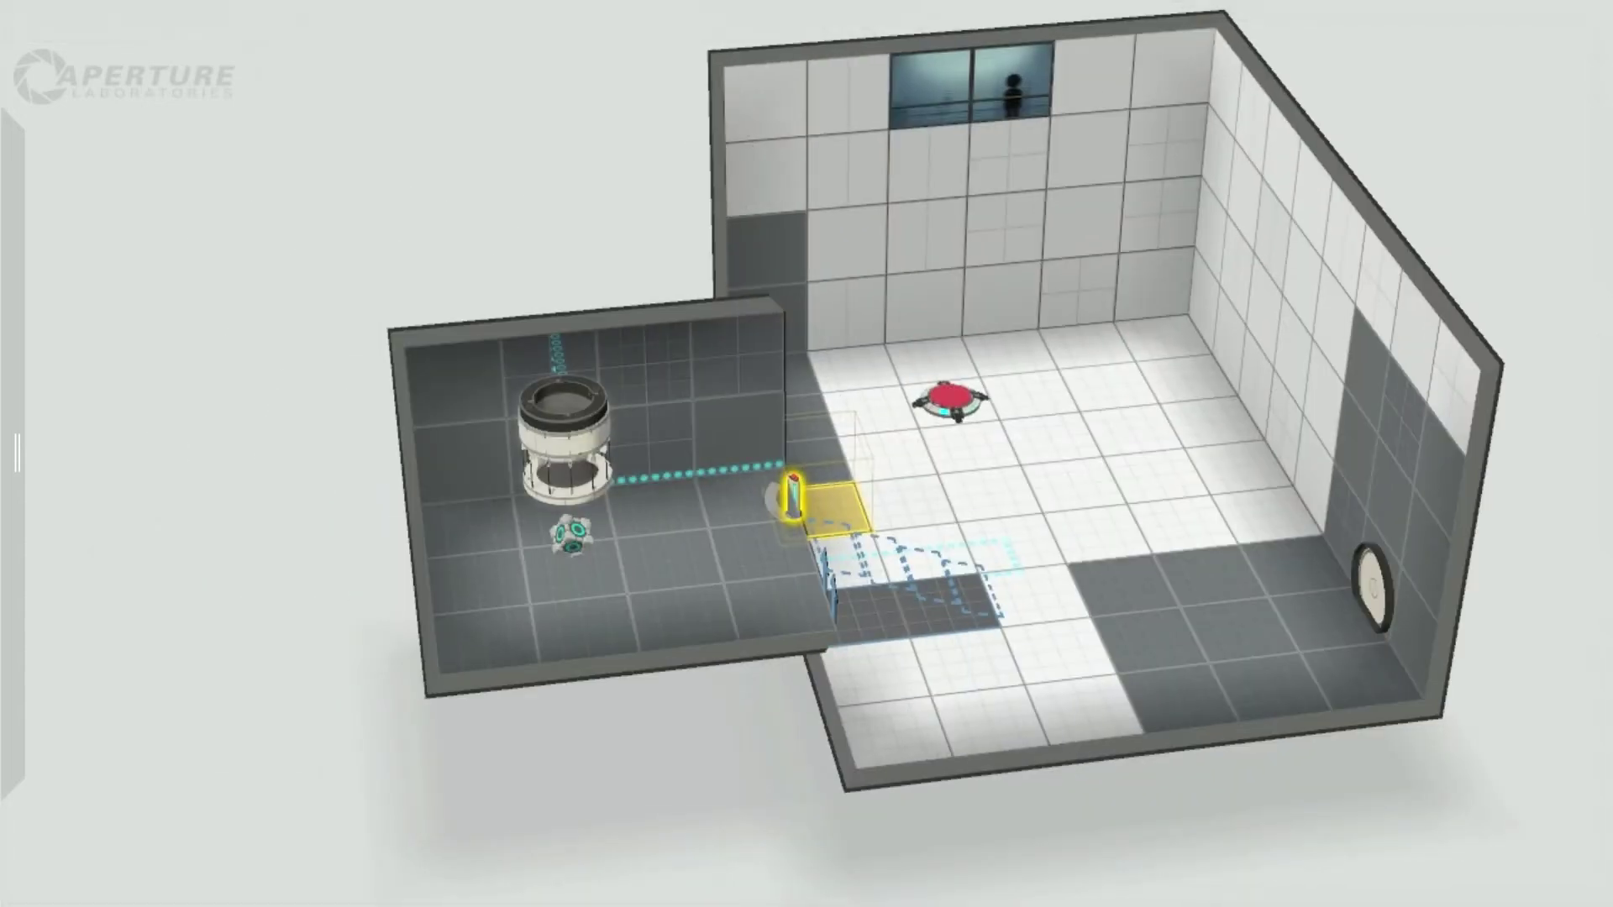
left_click(576, 496)
left_click_drag(576, 496, 571, 429)
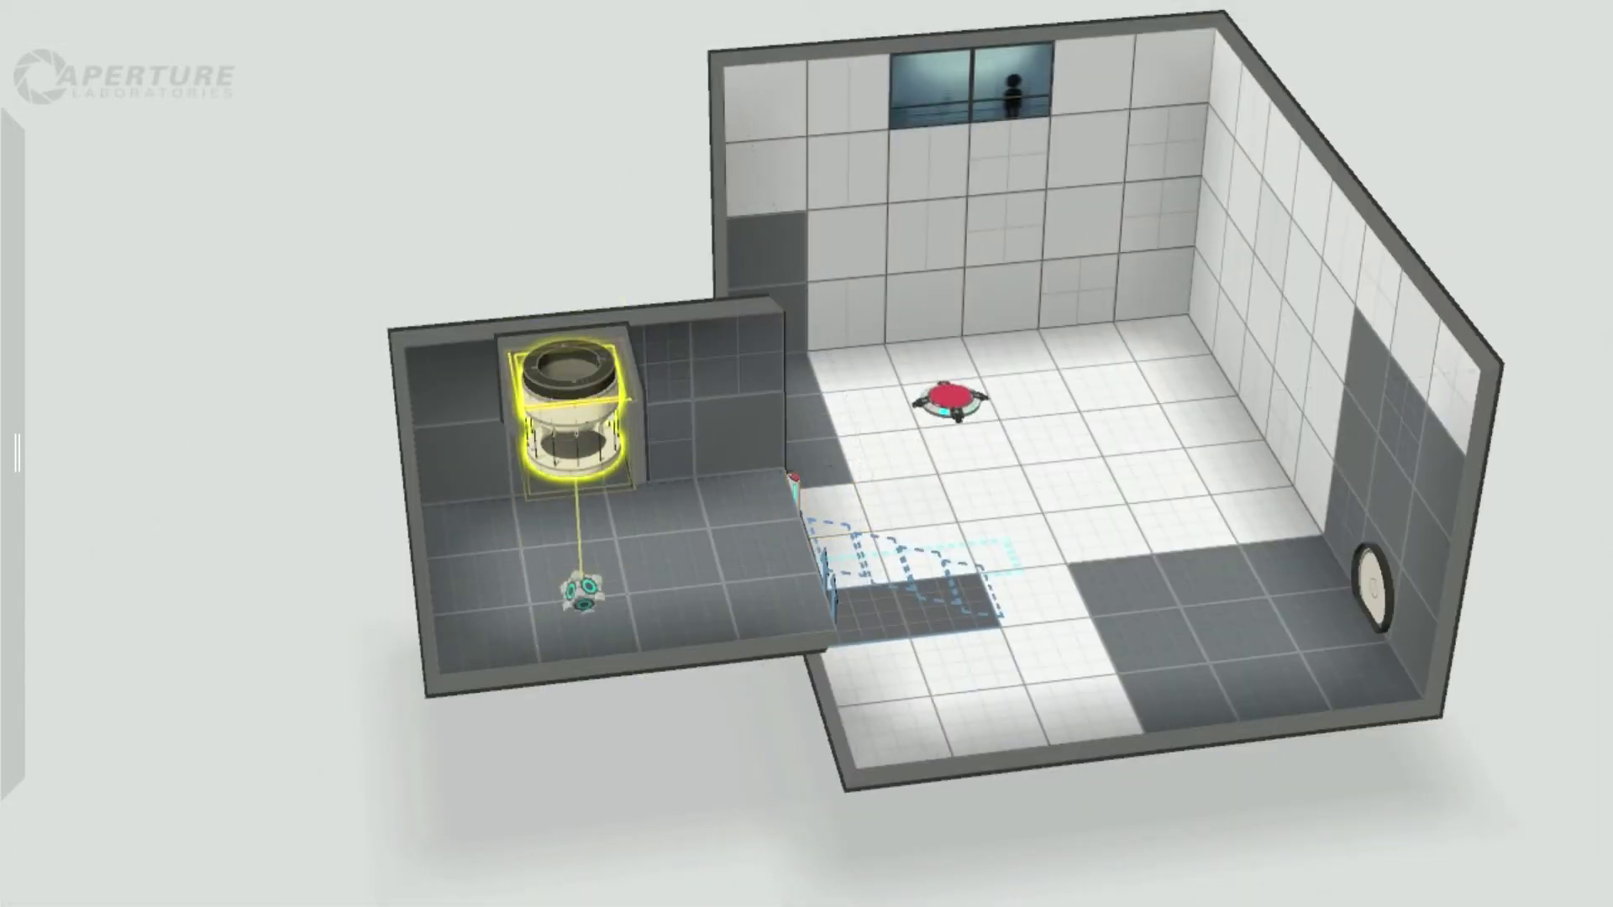
Step: Connect the round floor button to the exit door
right_click(958, 401)
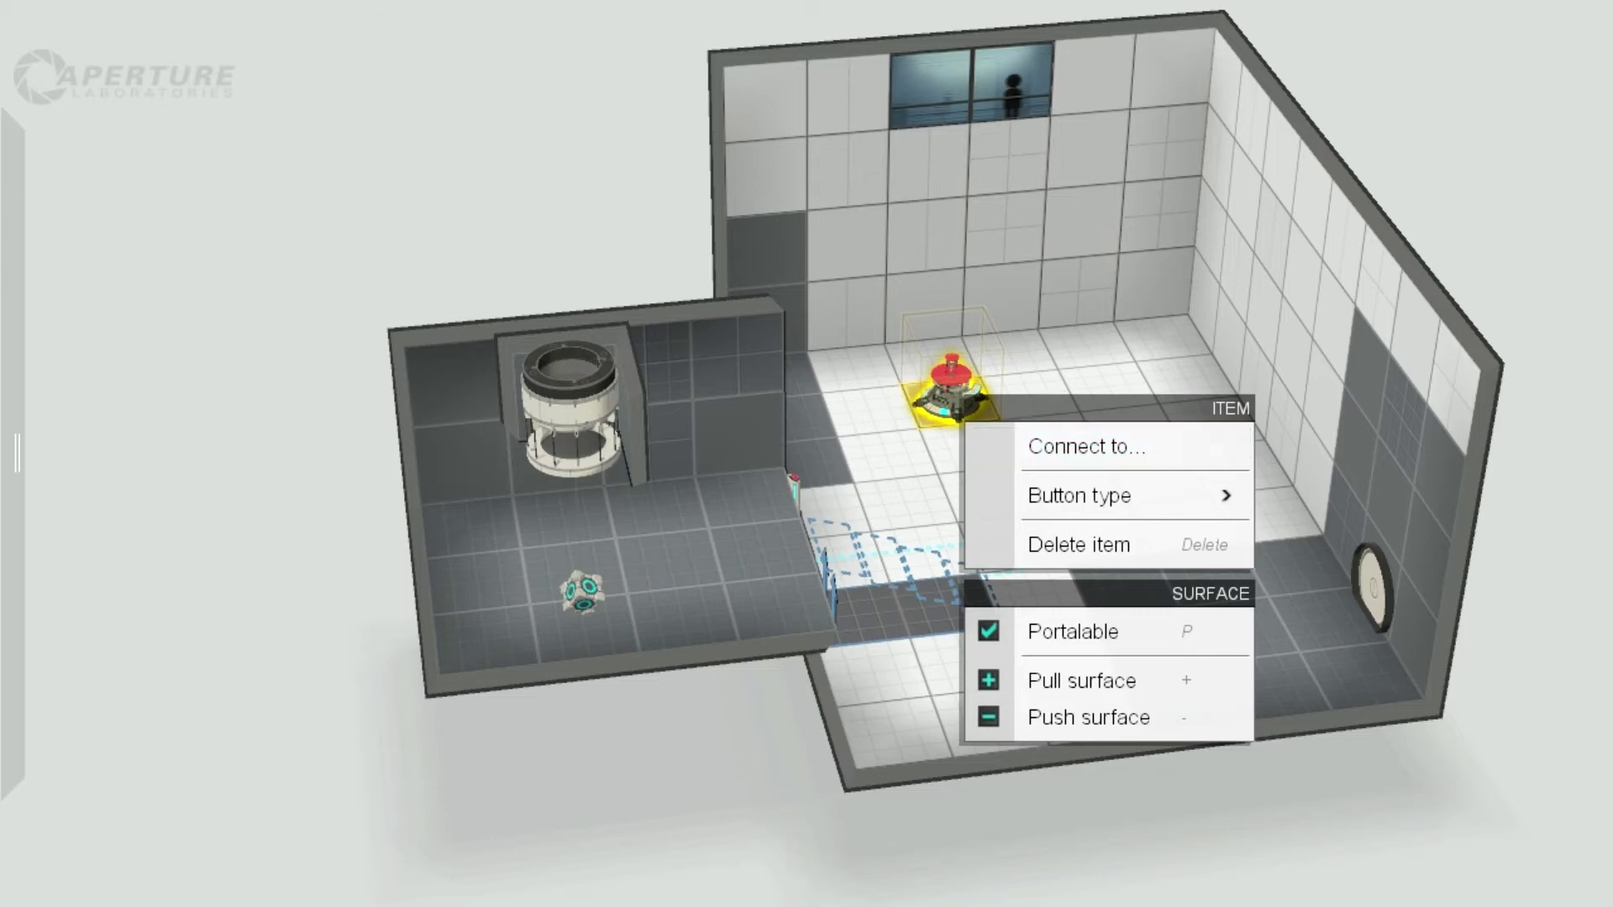
middle_click_drag(958, 453, 656, 453)
right_click(896, 471)
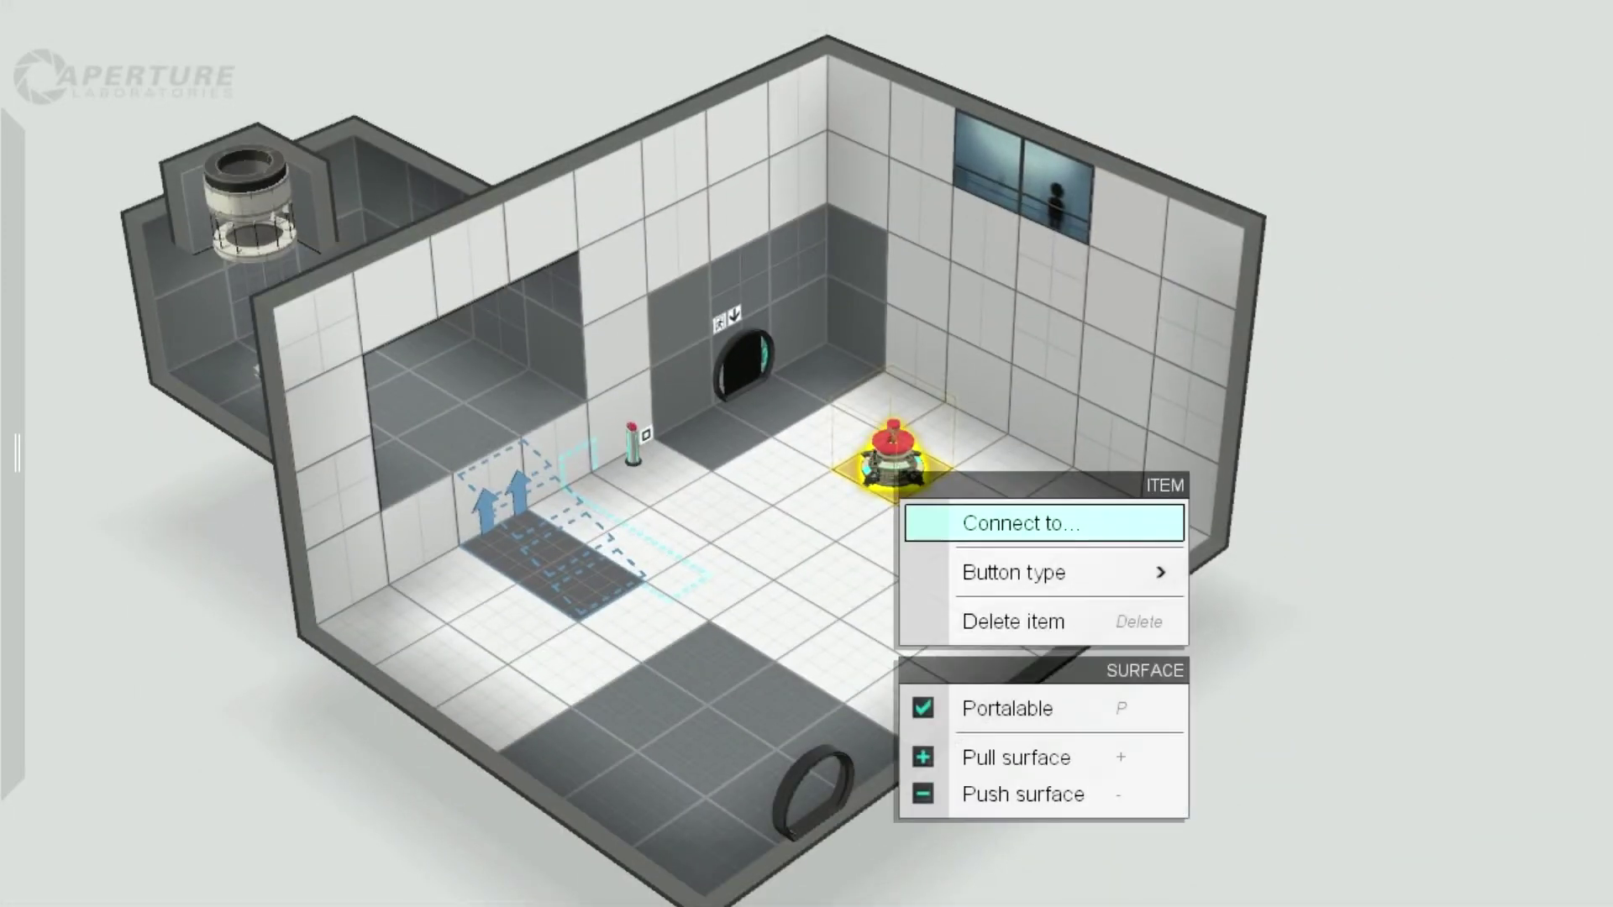
left_click(1021, 524)
left_click(744, 362)
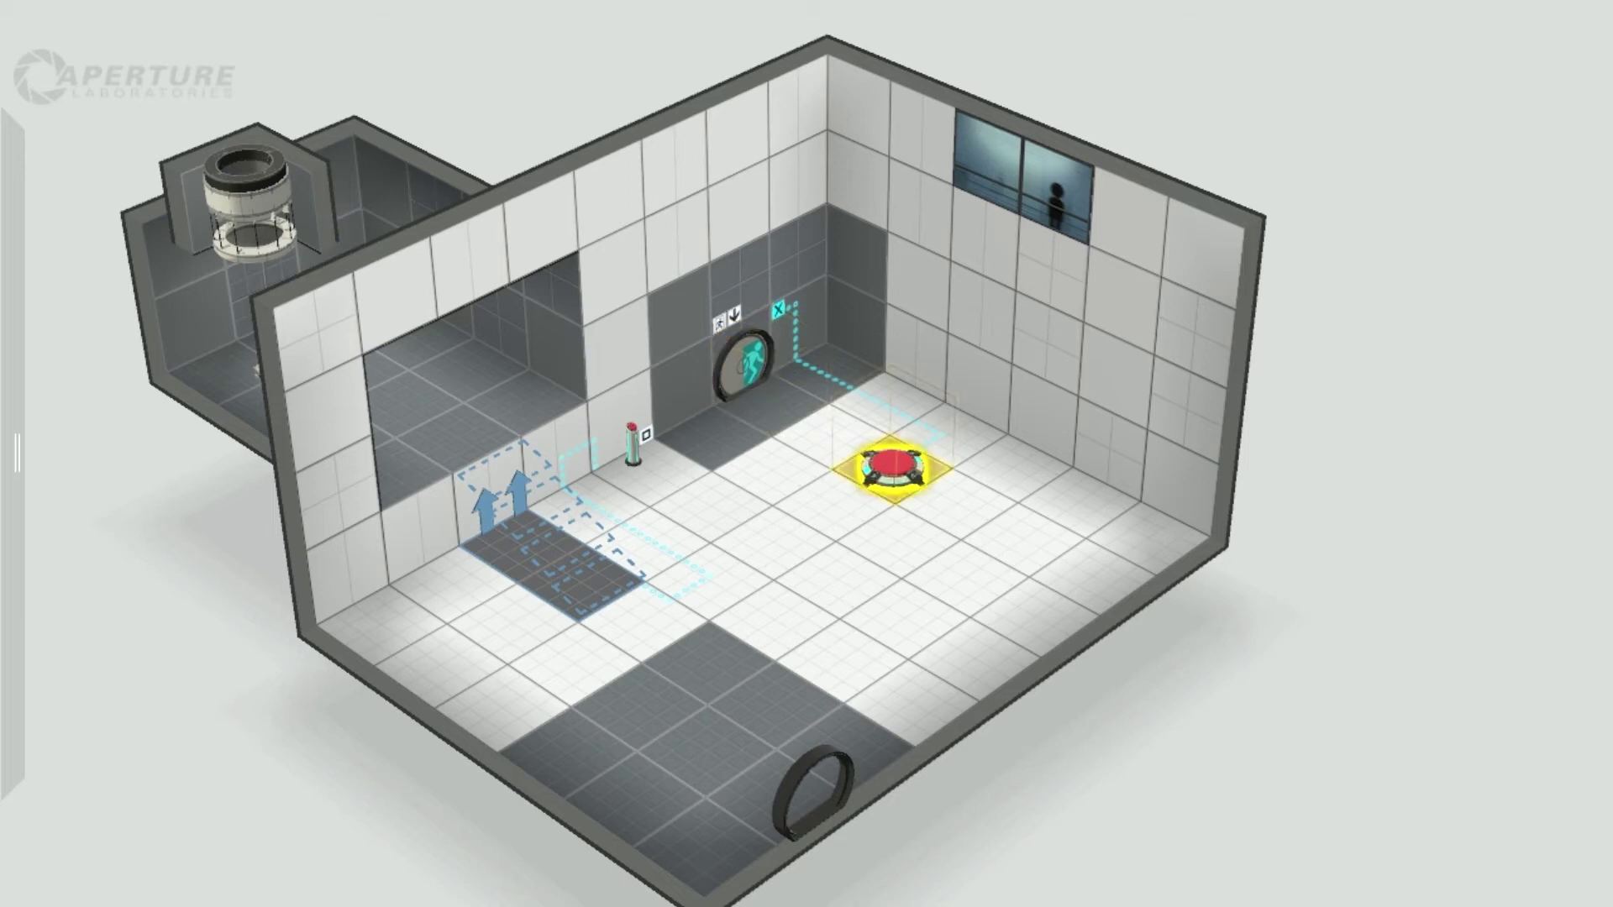
Step: Move the floor button farther from the exit door, and lower the observation window to the wall area behind it
double_click(956, 504)
left_click(956, 505)
left_click_drag(892, 466, 1023, 536)
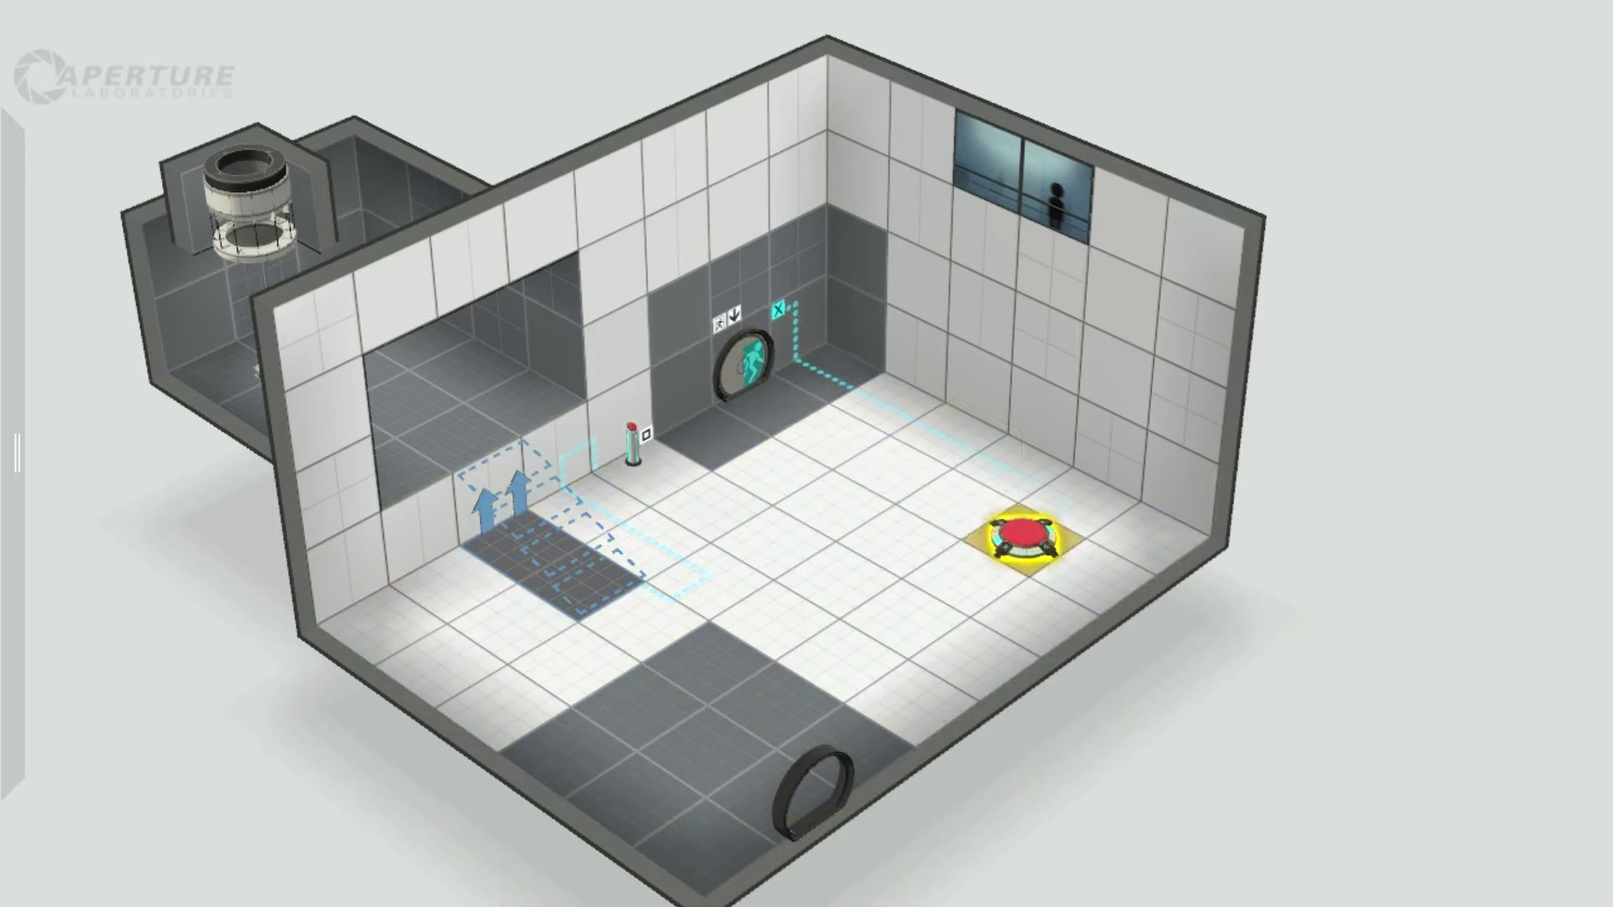
left_click_drag(1023, 178, 1083, 361)
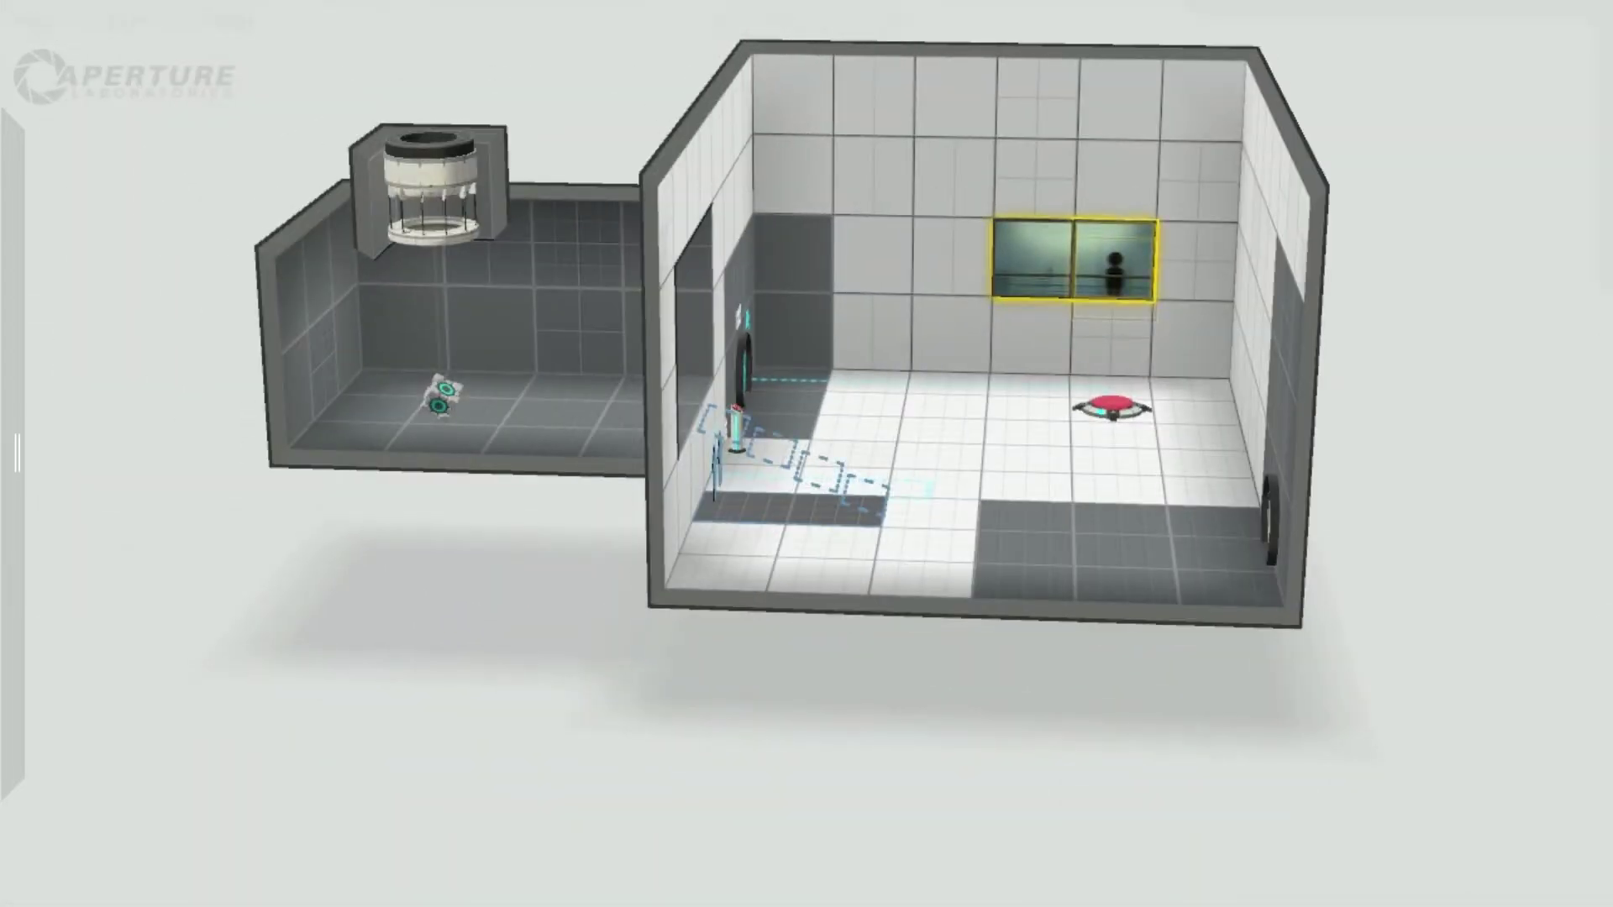
right_click(1091, 259)
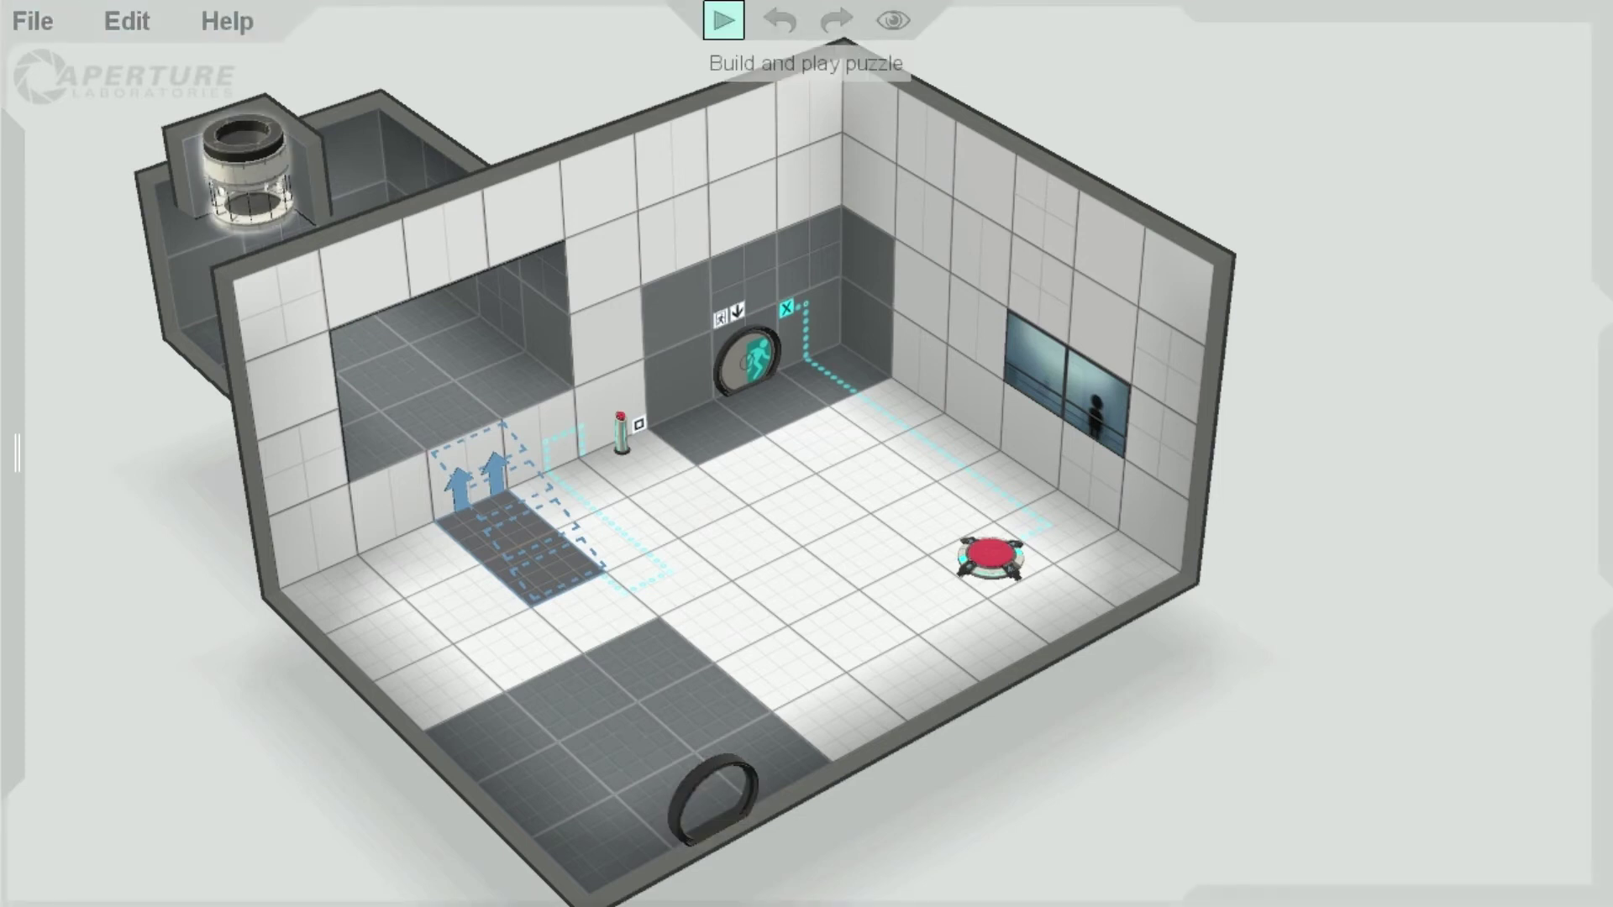
Step: Build and play the puzzle, and test picking up the cube in the raised alcove
left_click(722, 20)
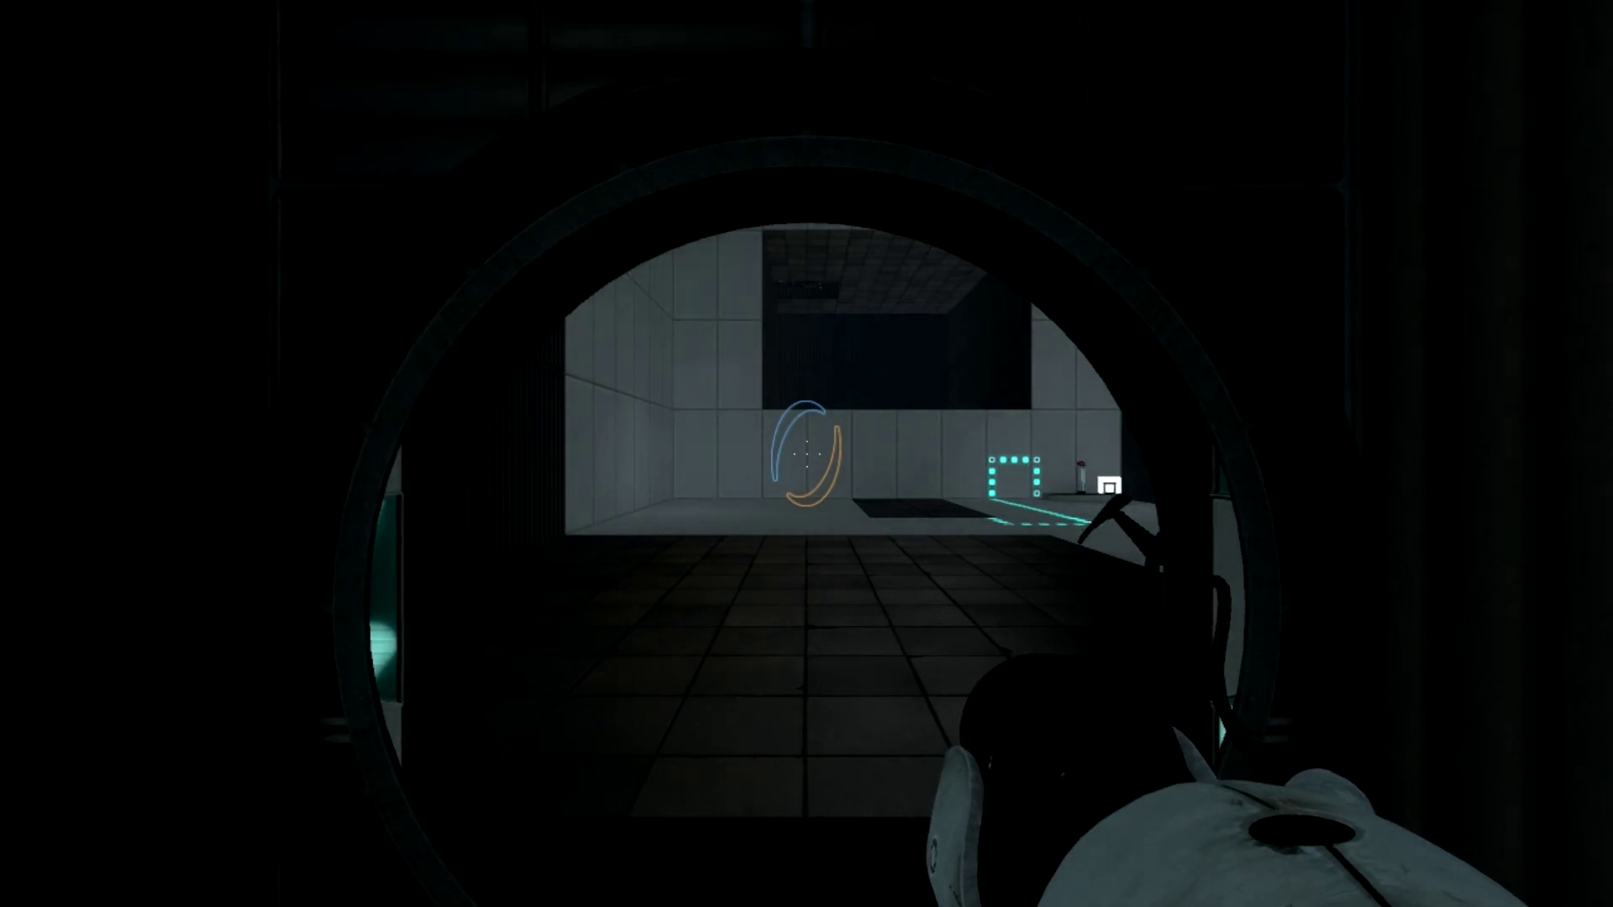
key("w")
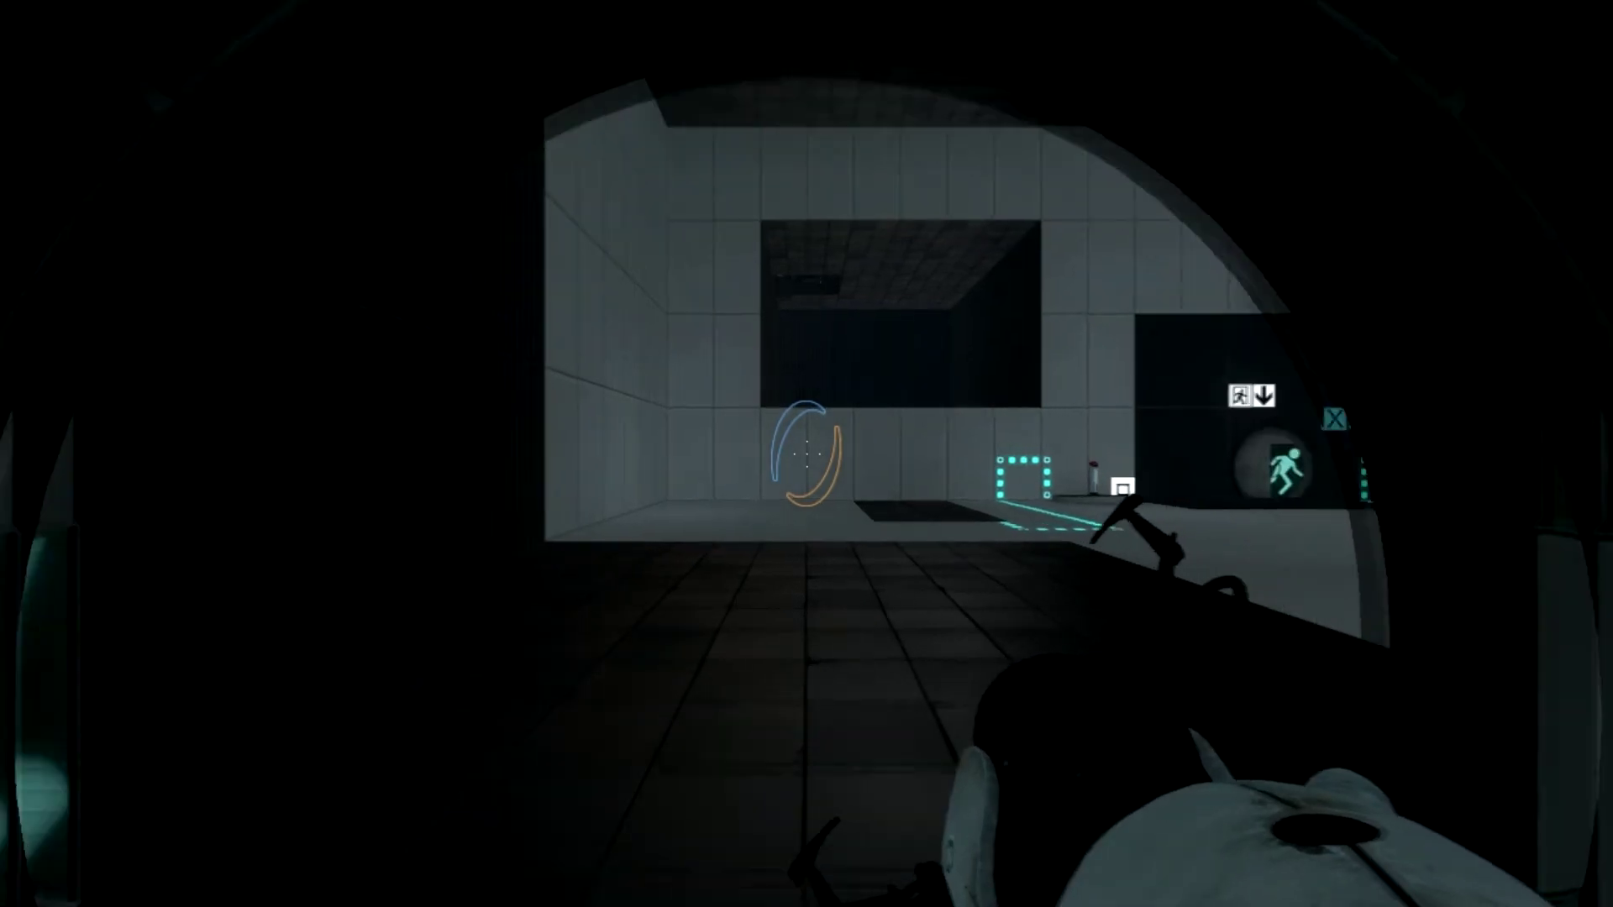
key("w")
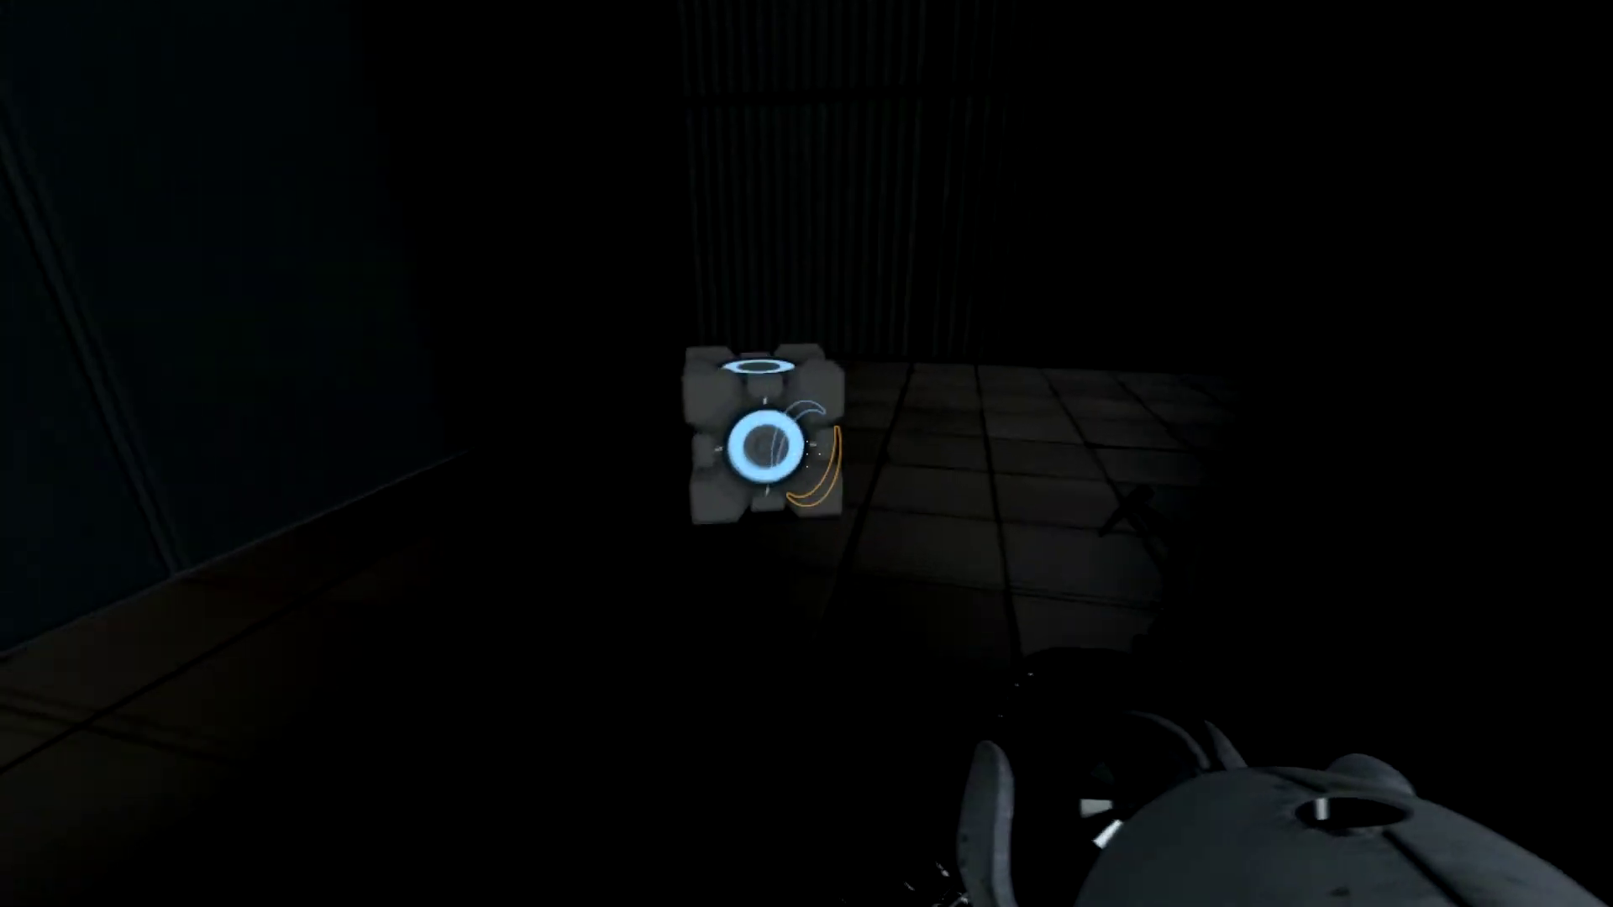
key("e")
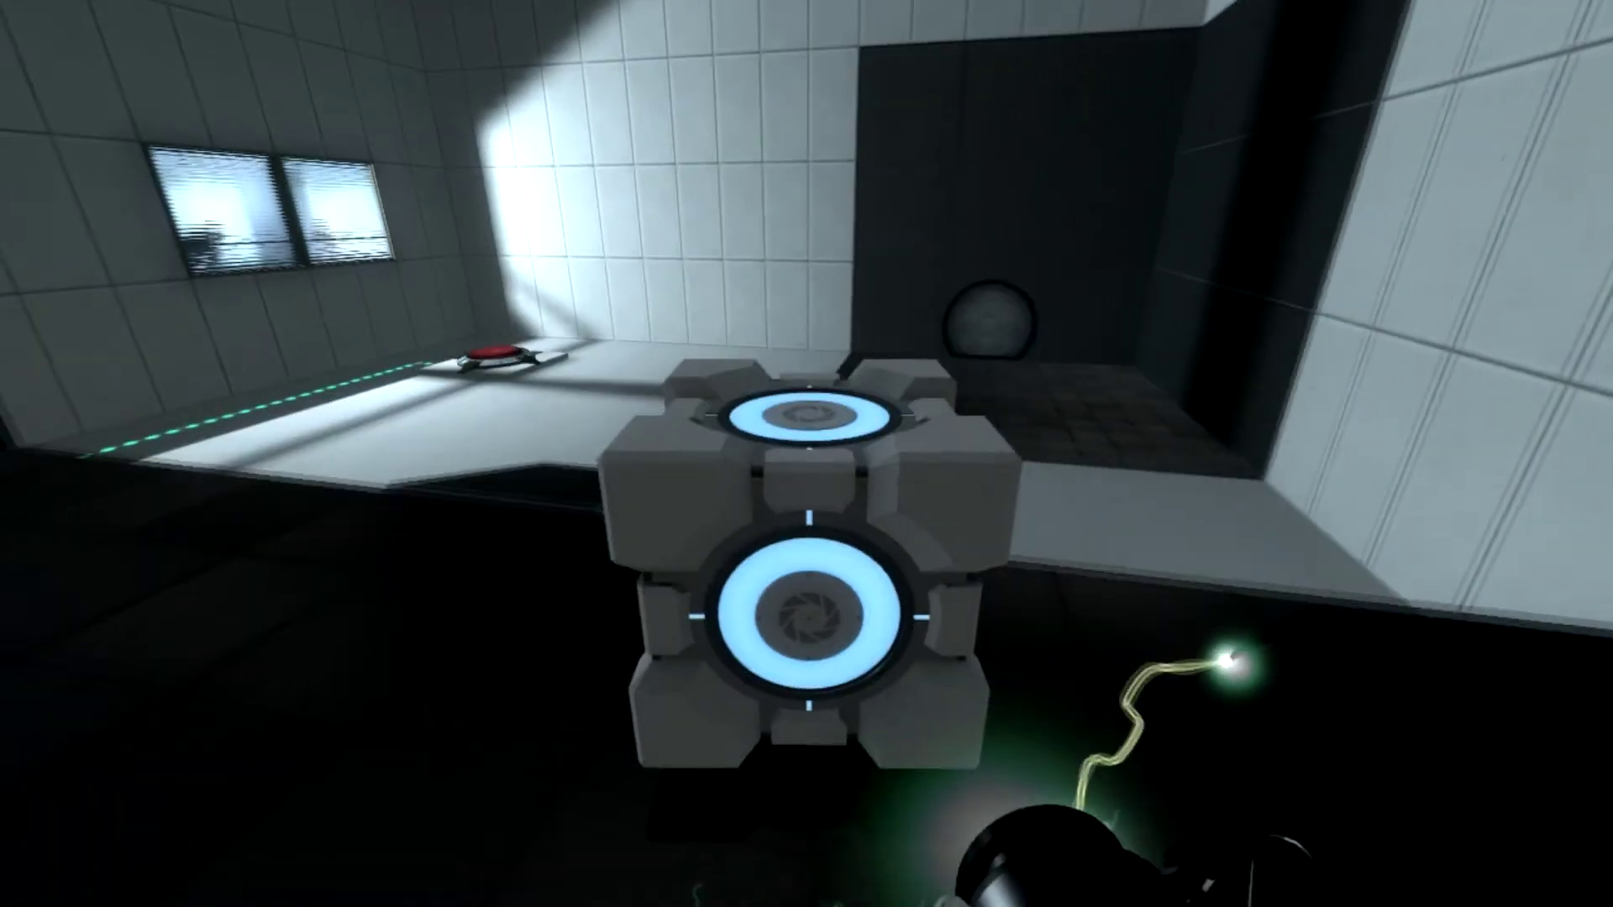
Step: Carry the cube onto the red floor button, release it there, and walk out through the exit door
key("w")
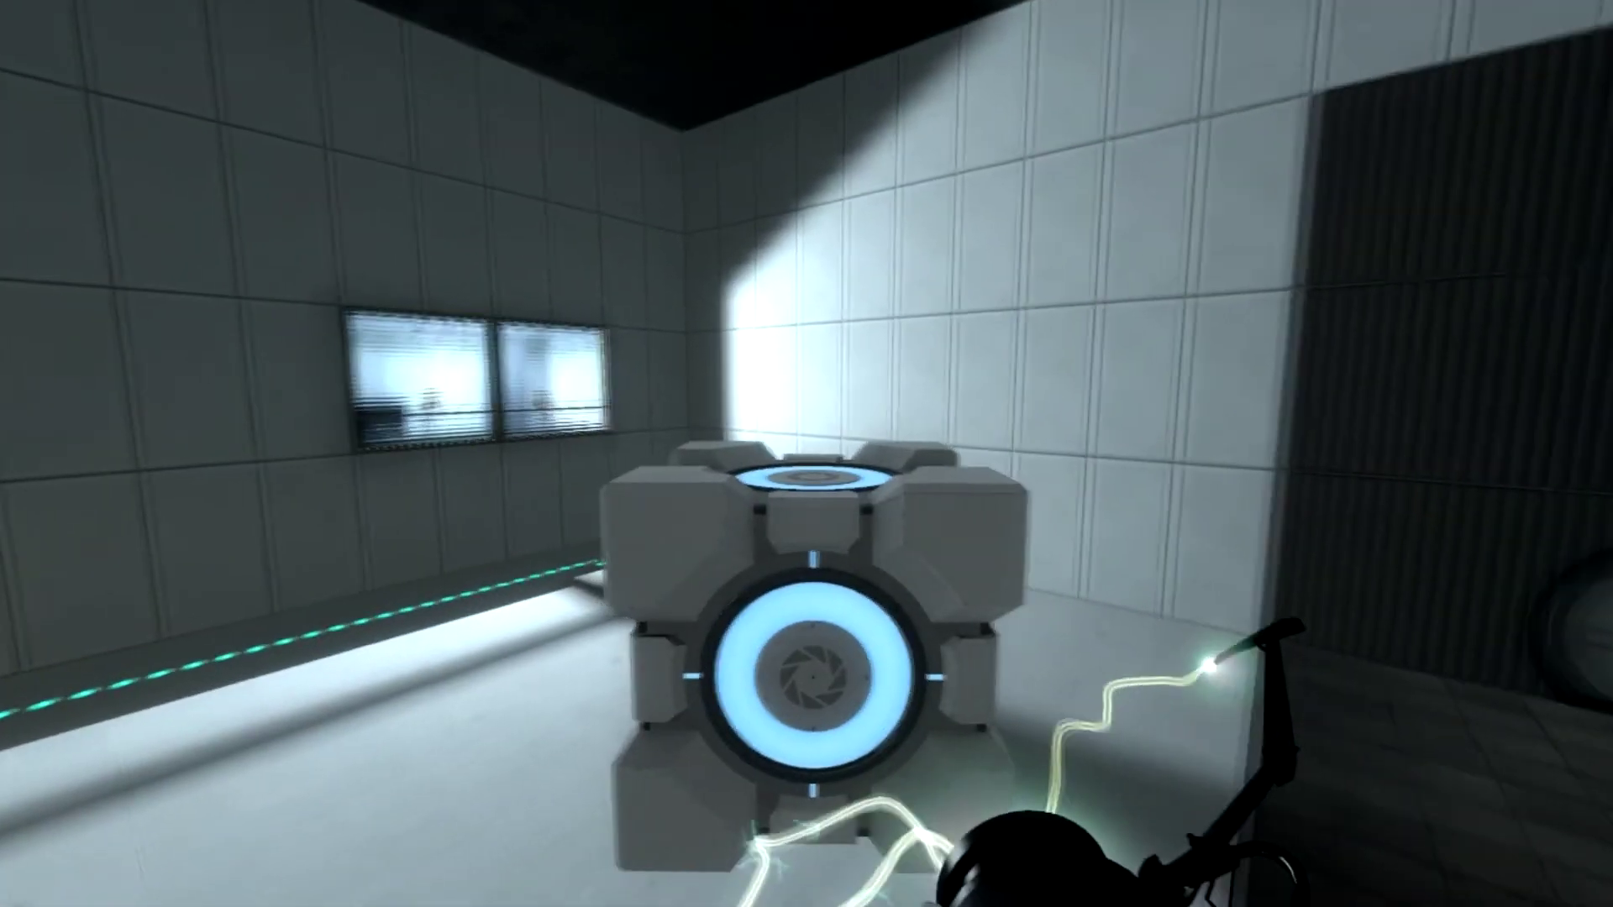
key("w")
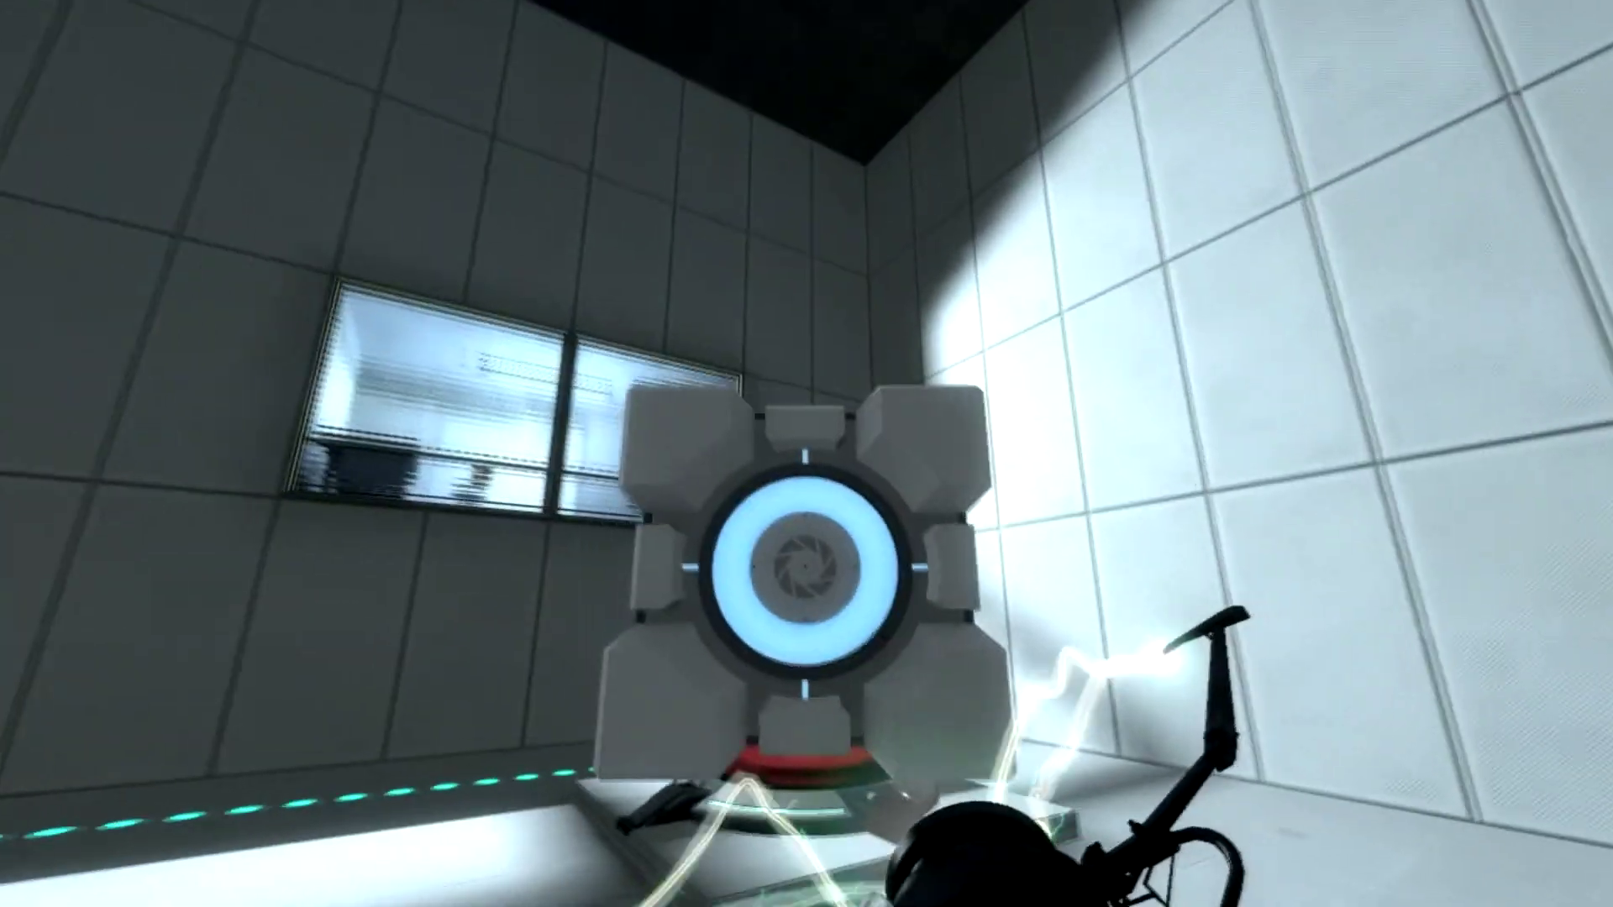
key("e")
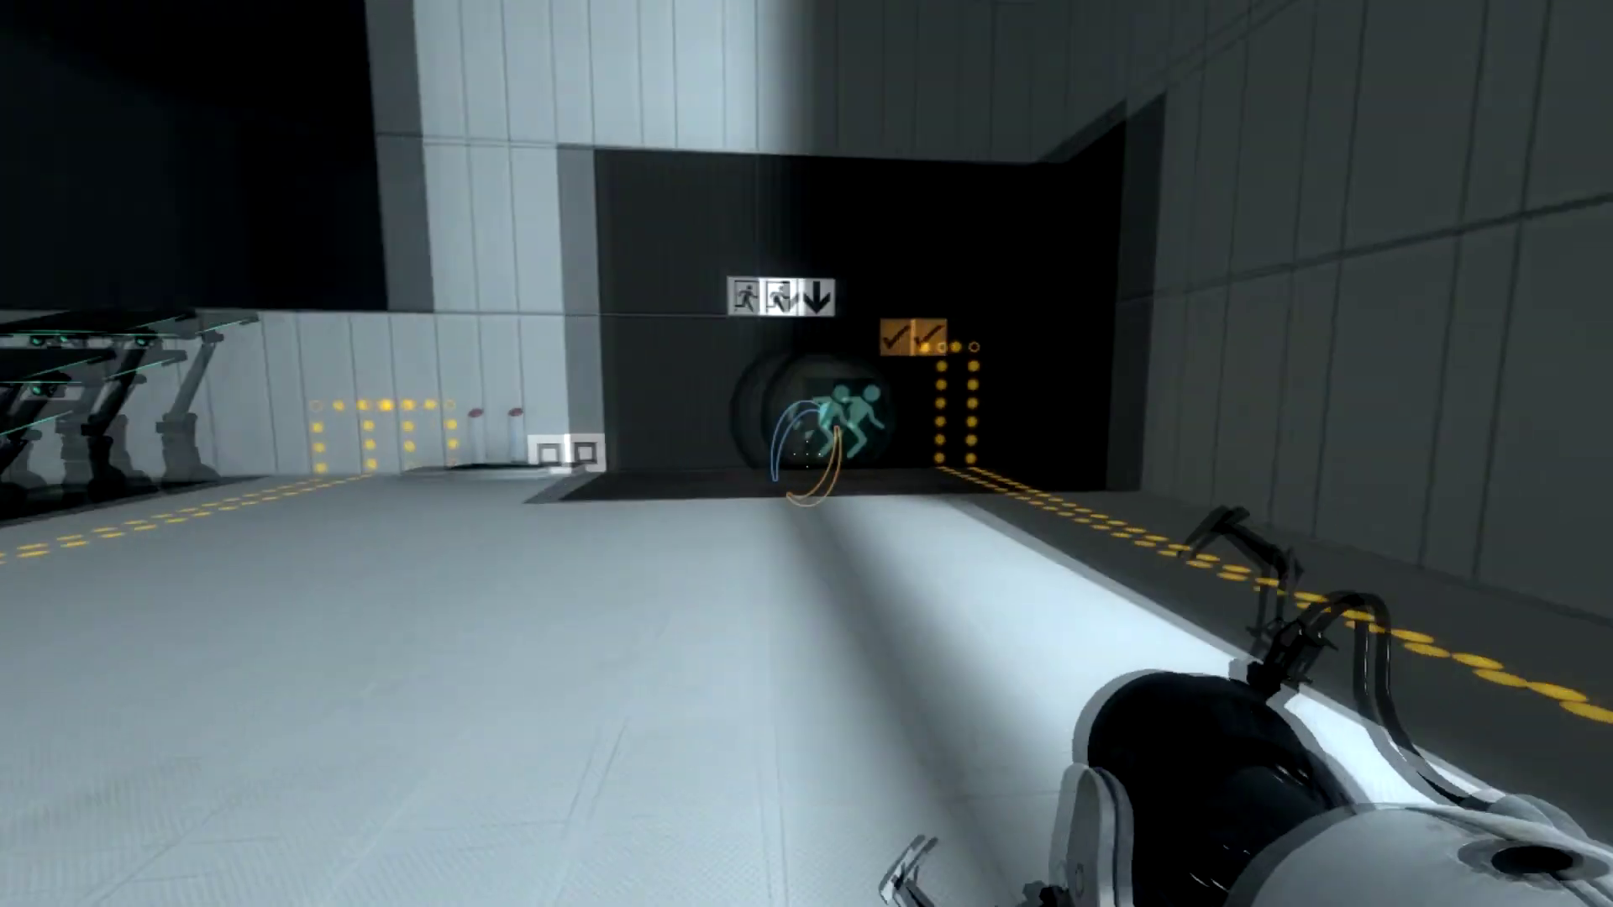
key("w")
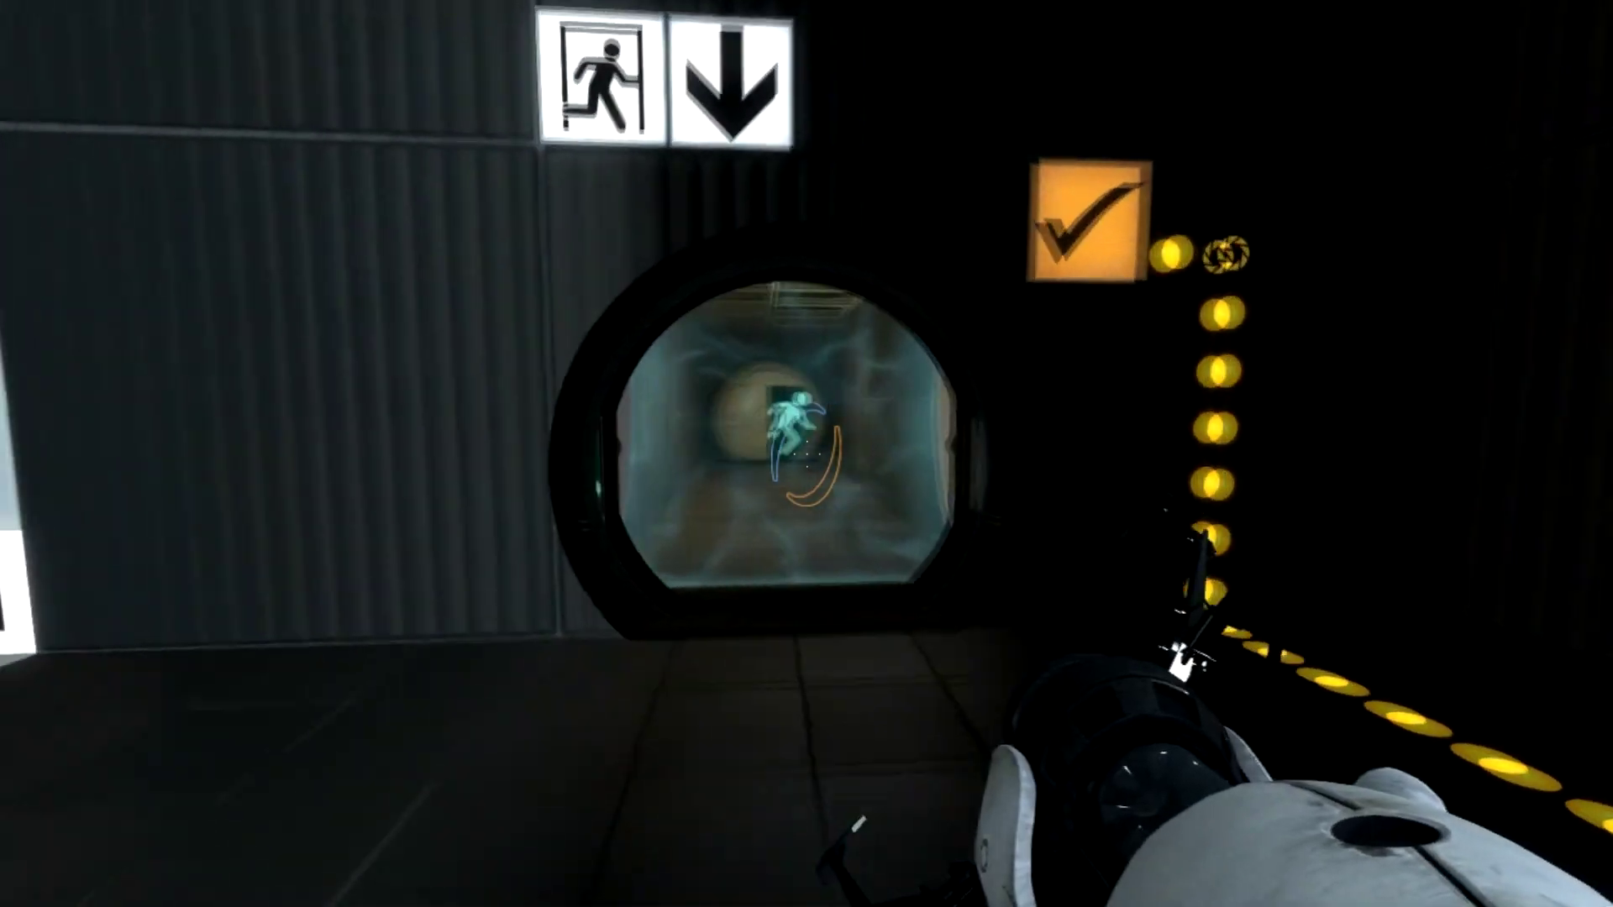
key("w")
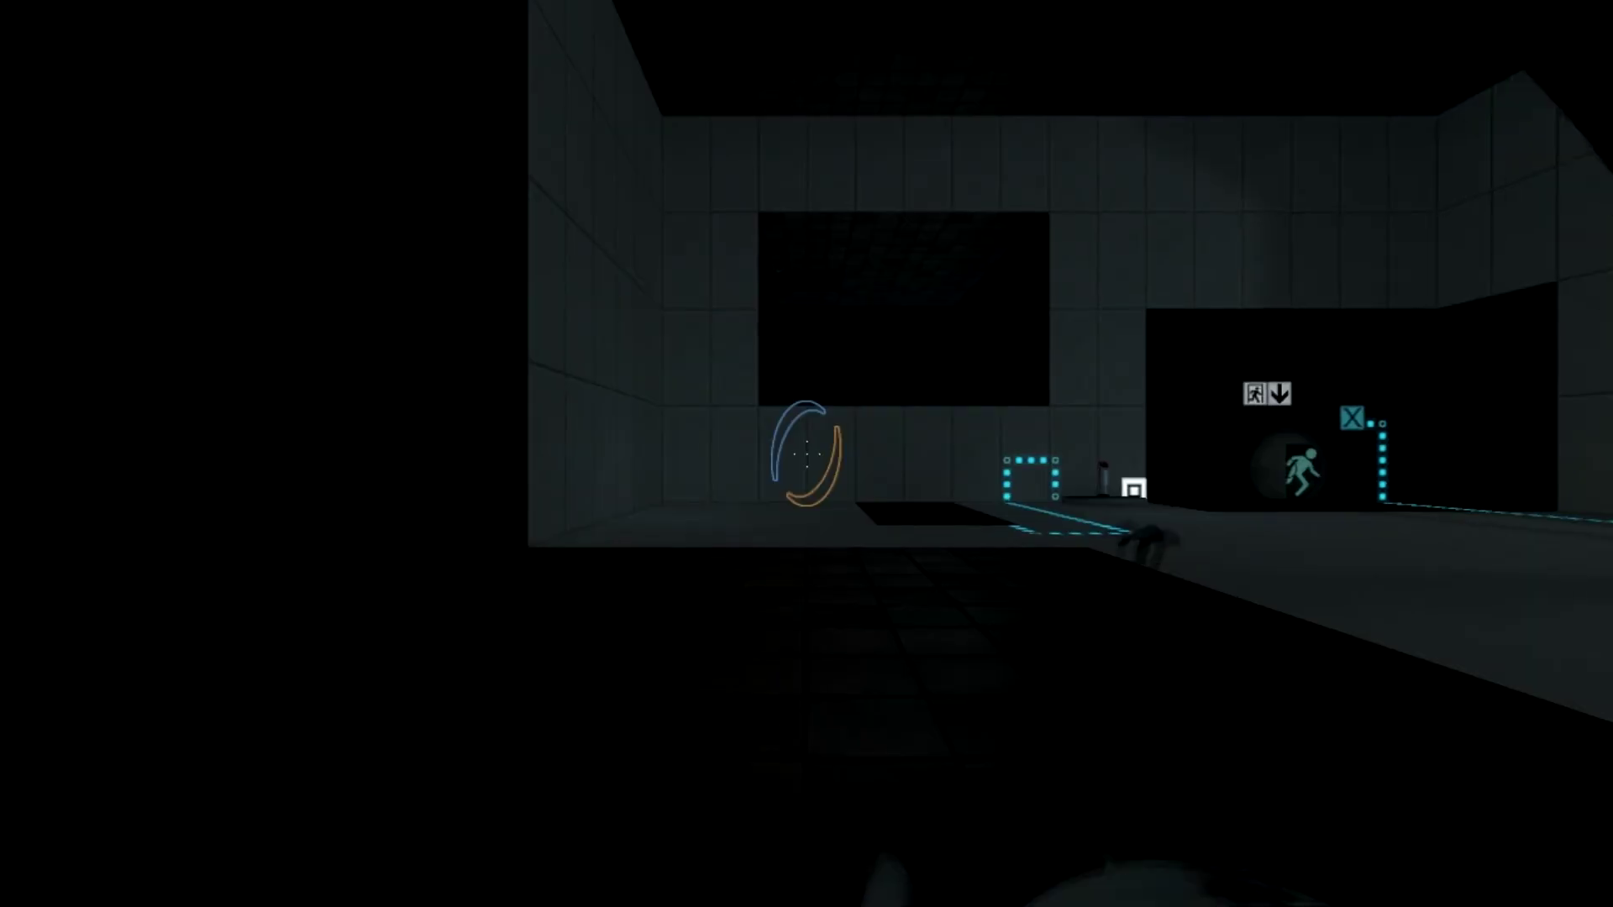
Step: Walk through the restarted chamber and examine the alcove, the pedestal button, the floor button and the exit
key("w")
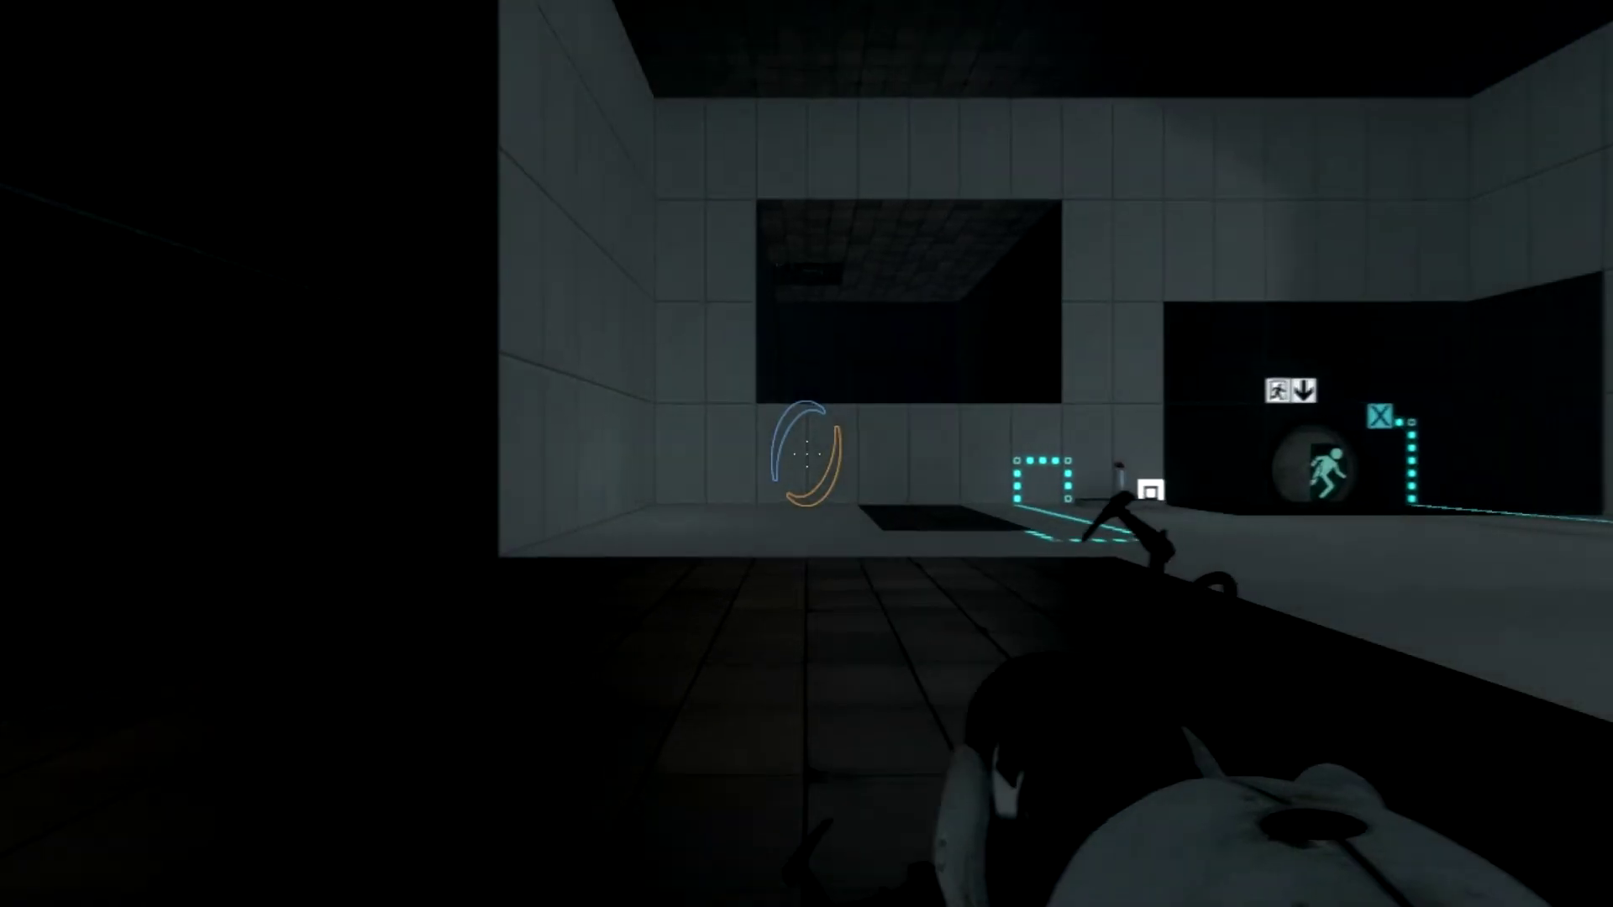
key("w")
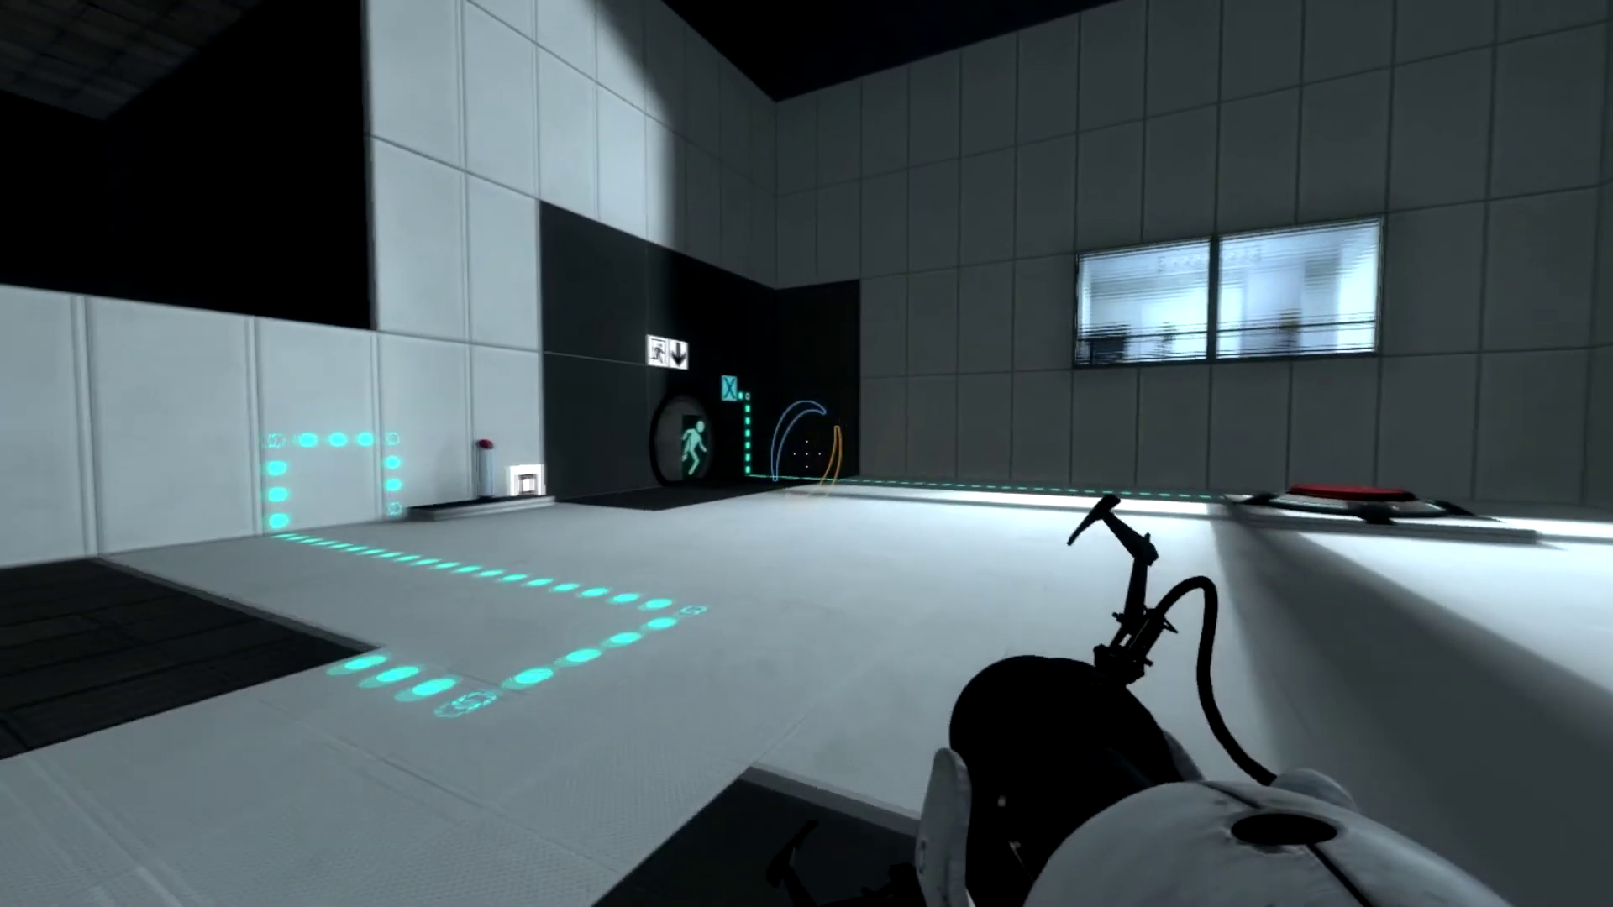
key("w")
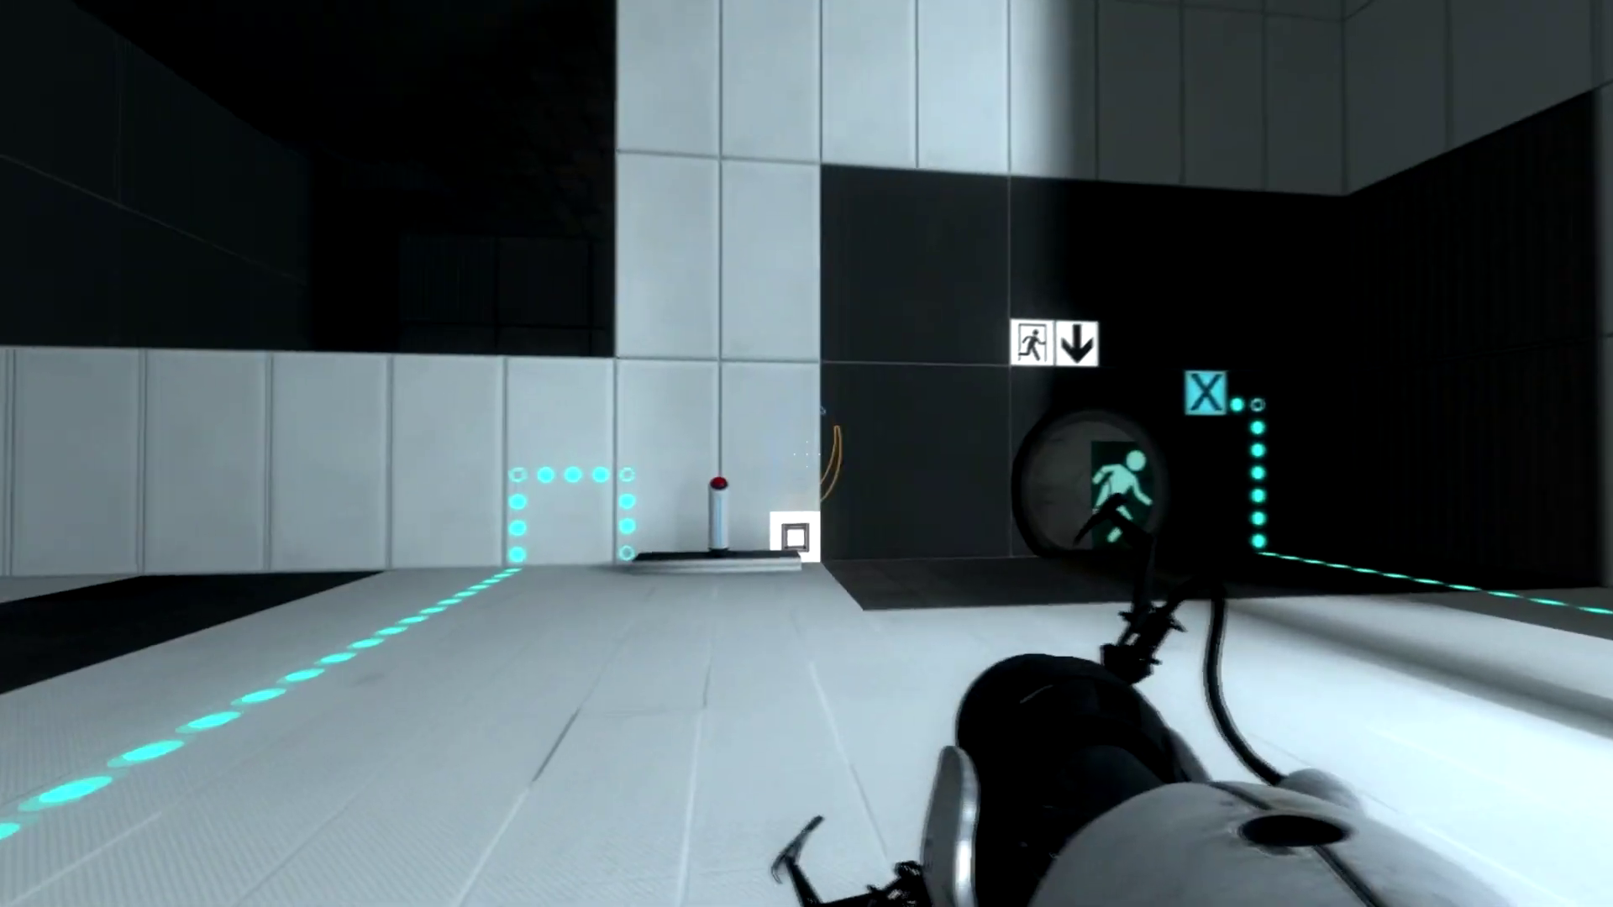
key("d")
key("w")
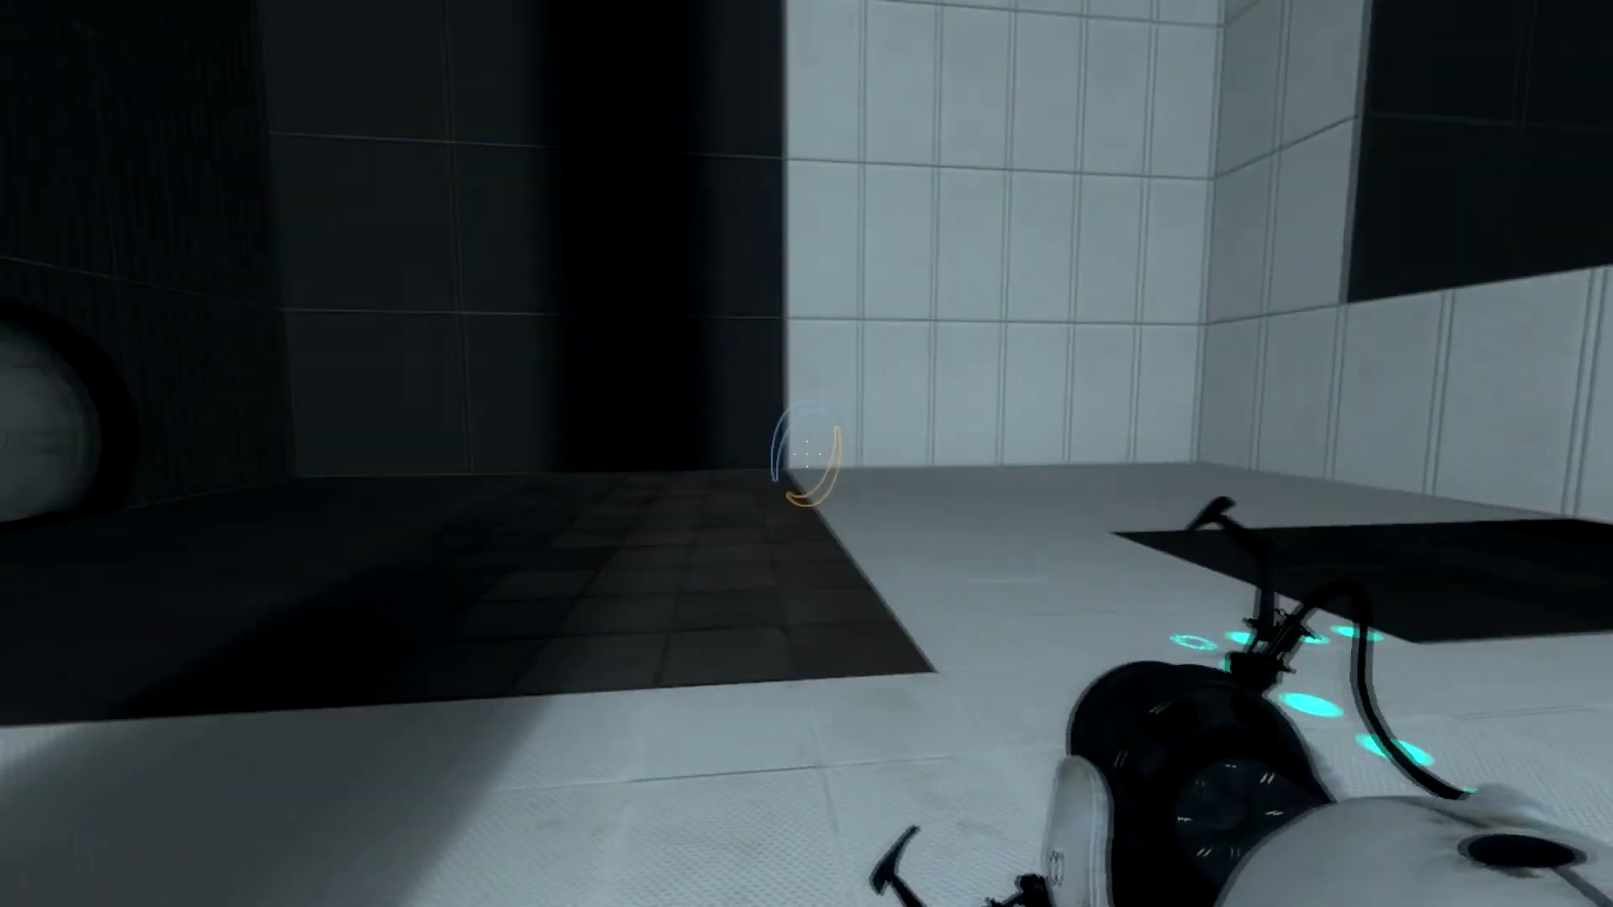
key("w")
key("a")
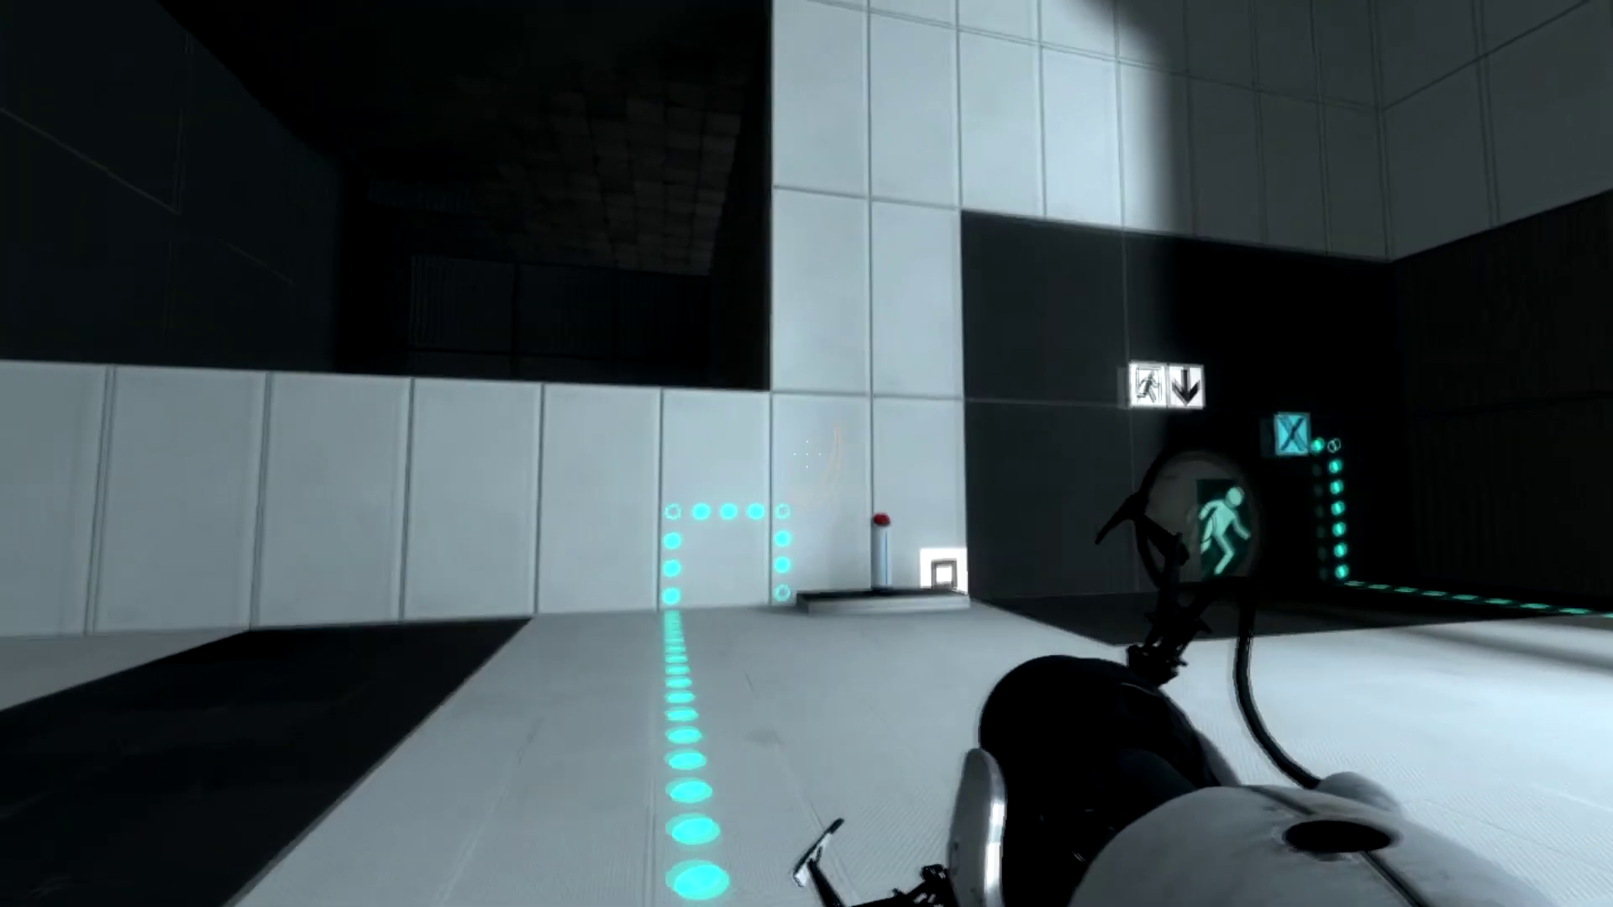